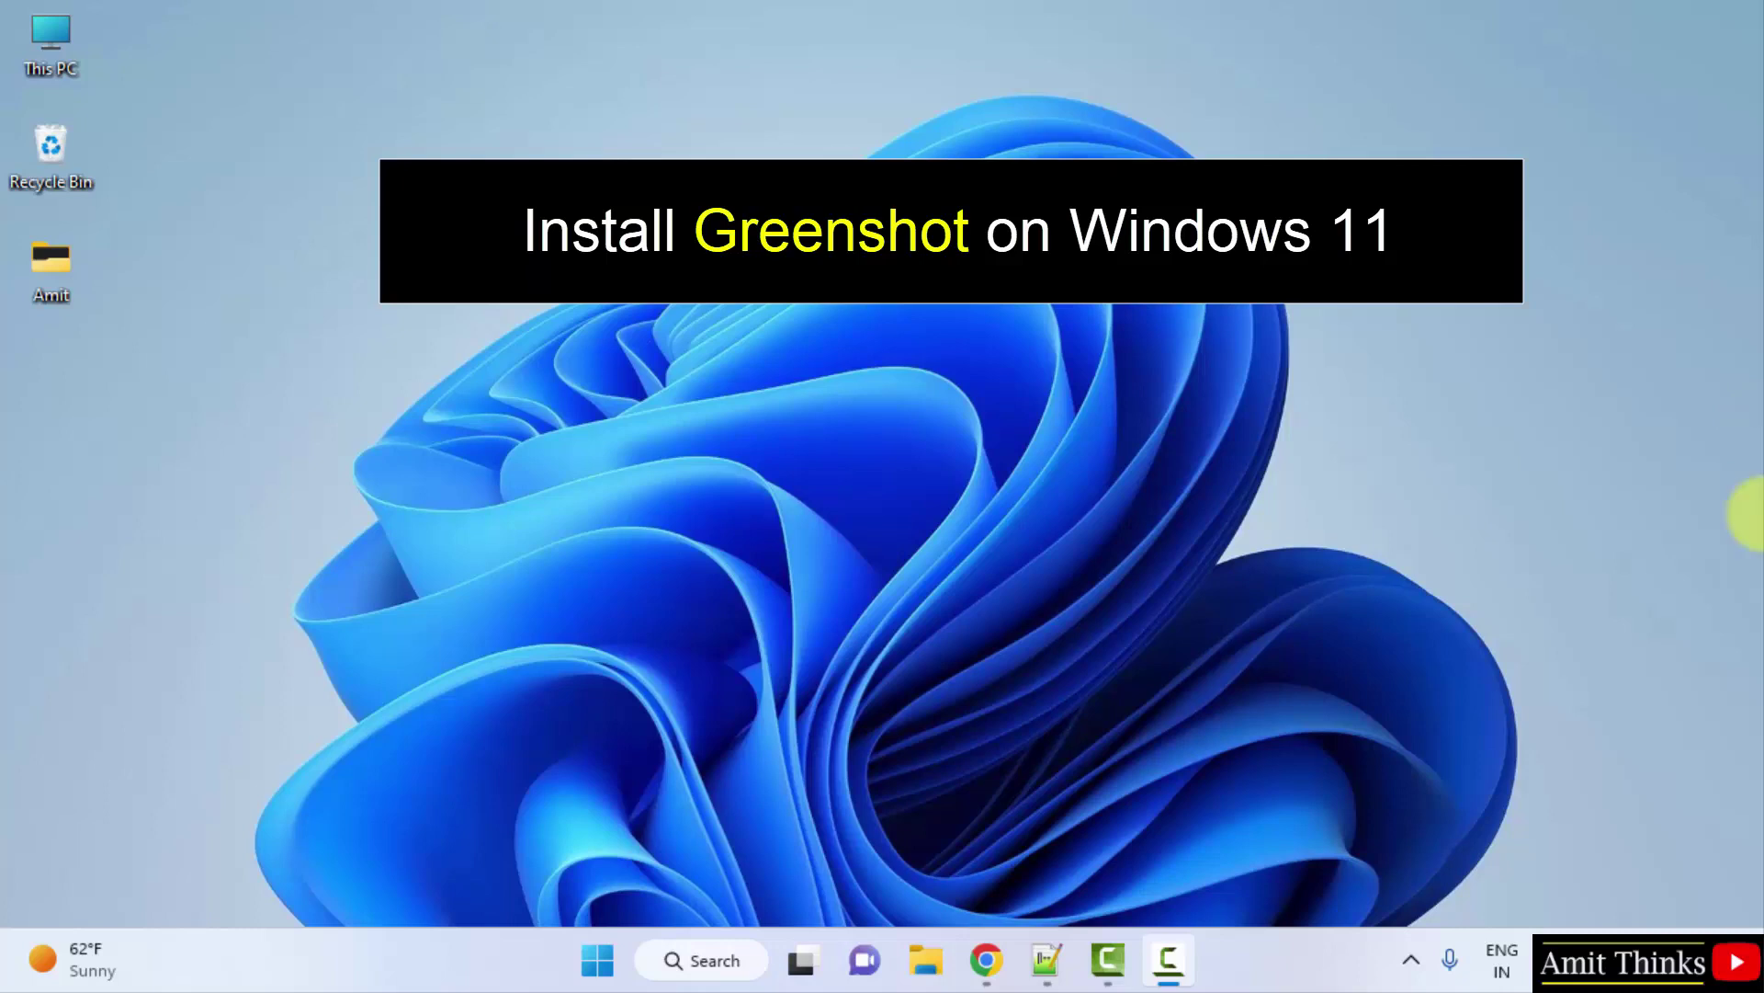
# Launch Chrome and search Google for 'greenshot'.
pyautogui.click(1009, 965)
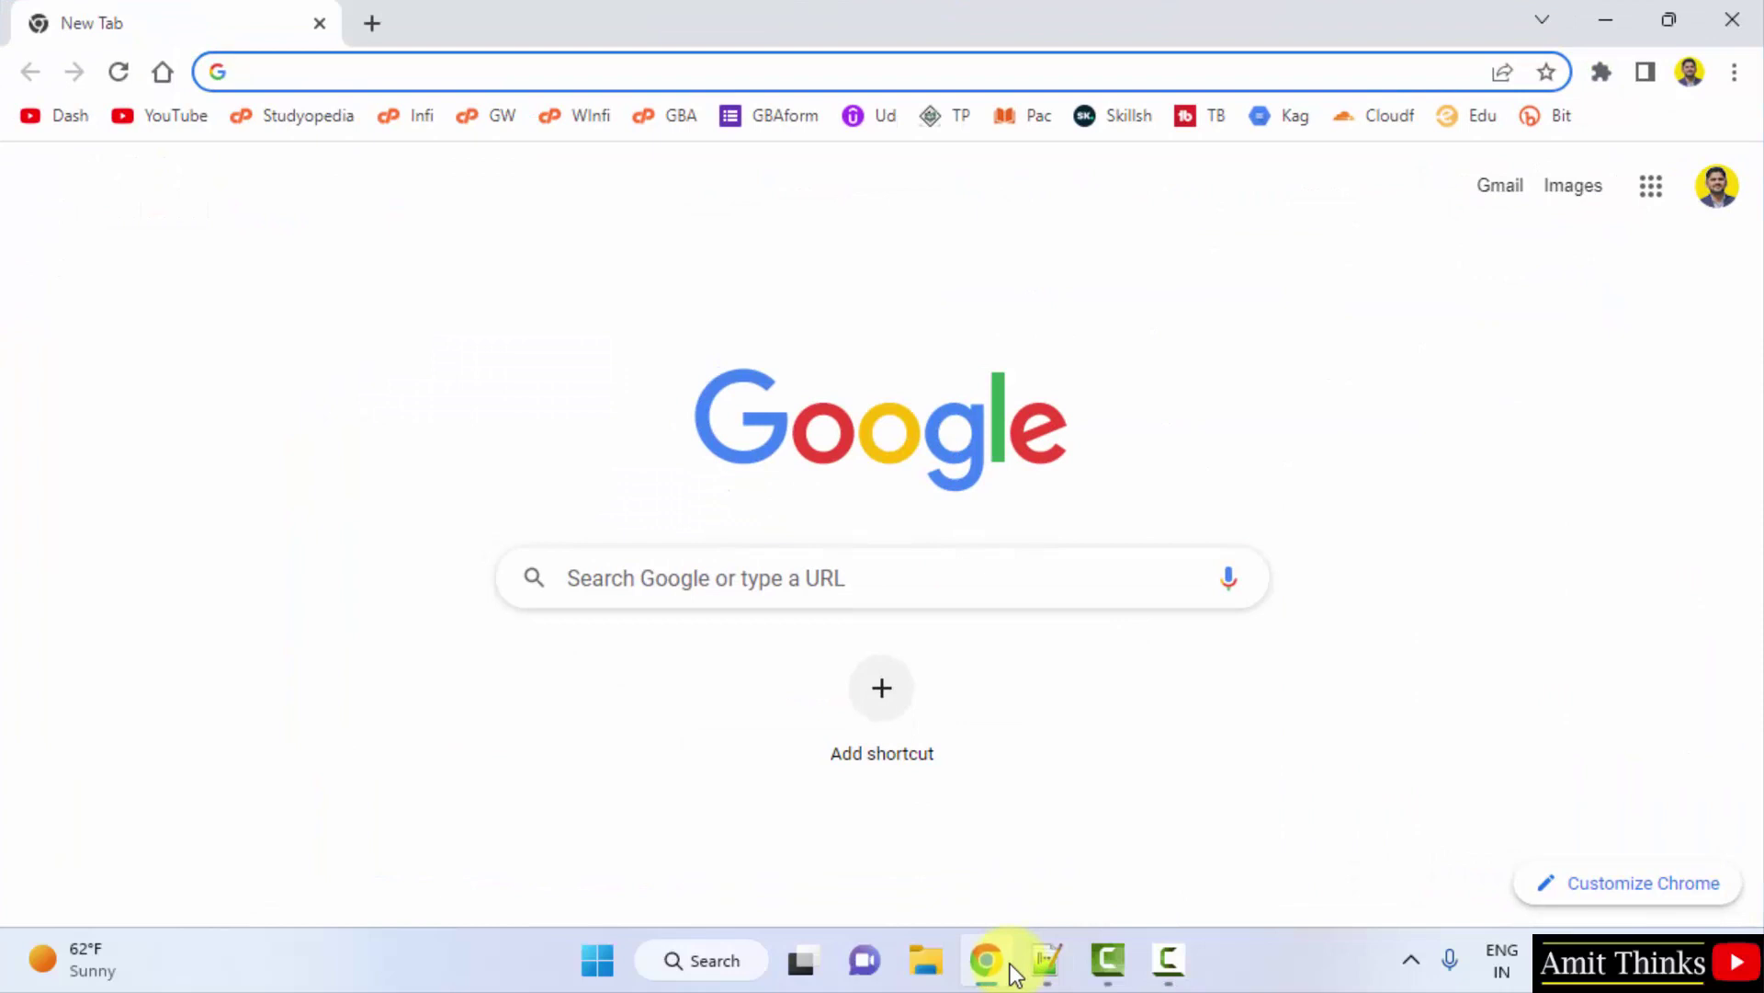
pyautogui.click(652, 581)
pyautogui.write('greenshot')
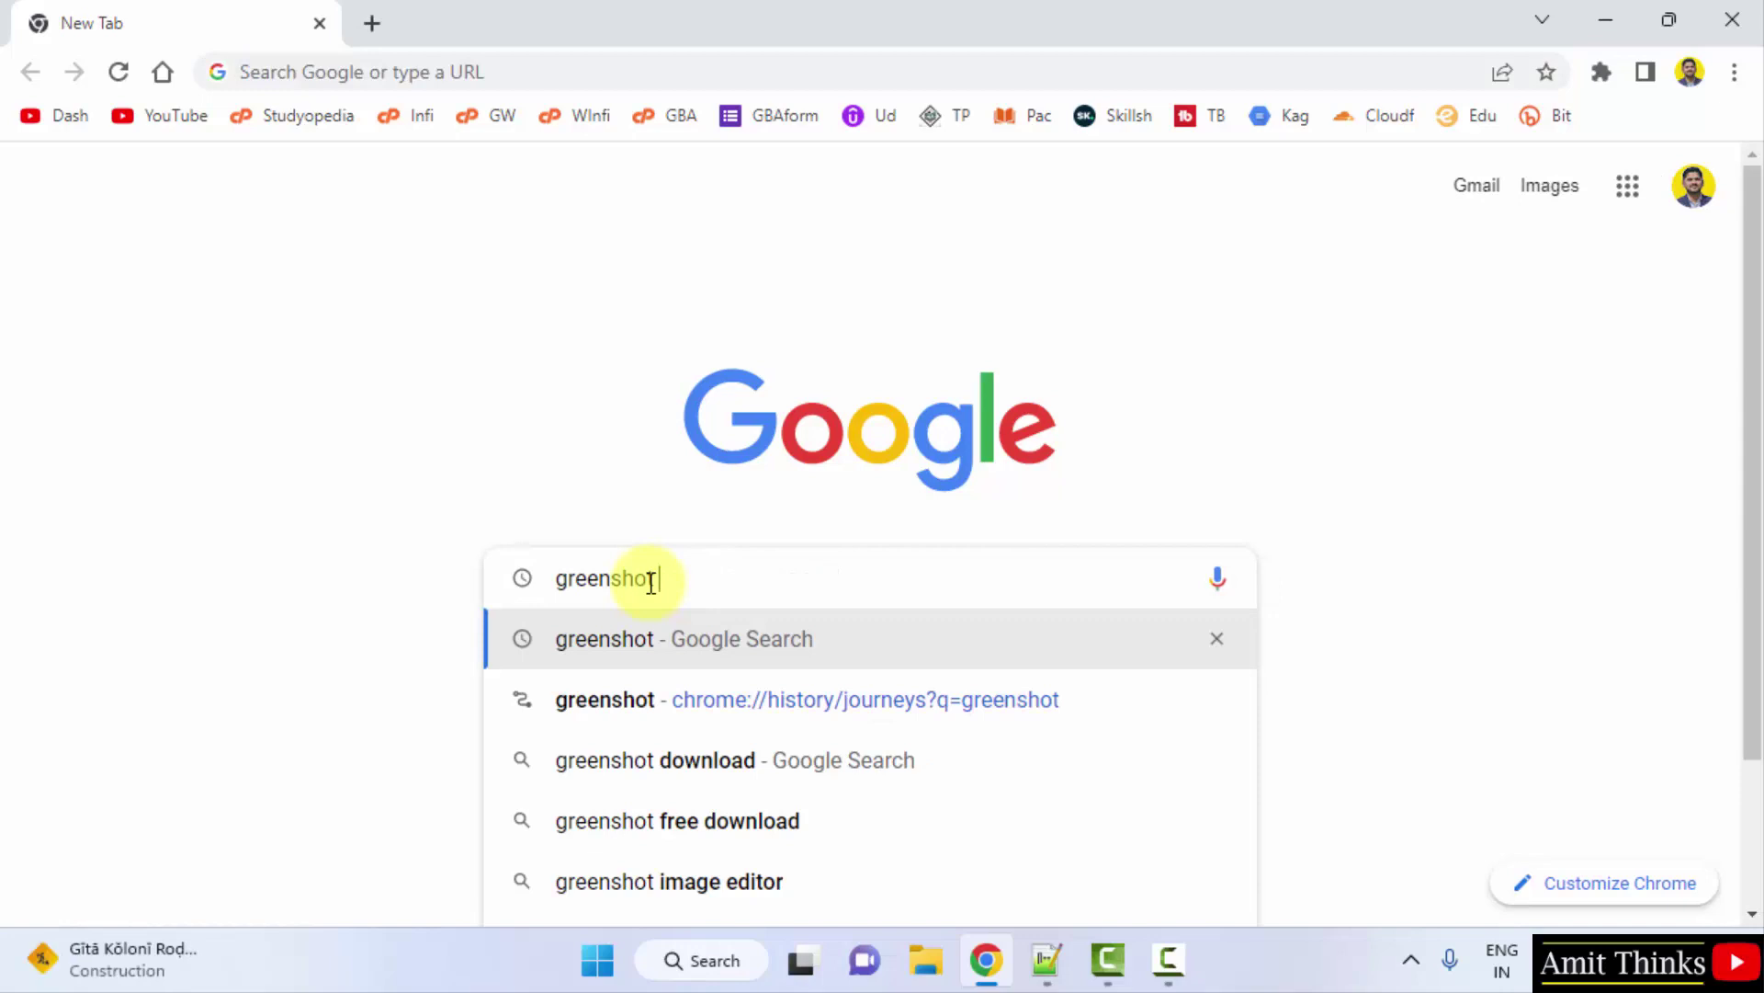
pyautogui.press('Return')
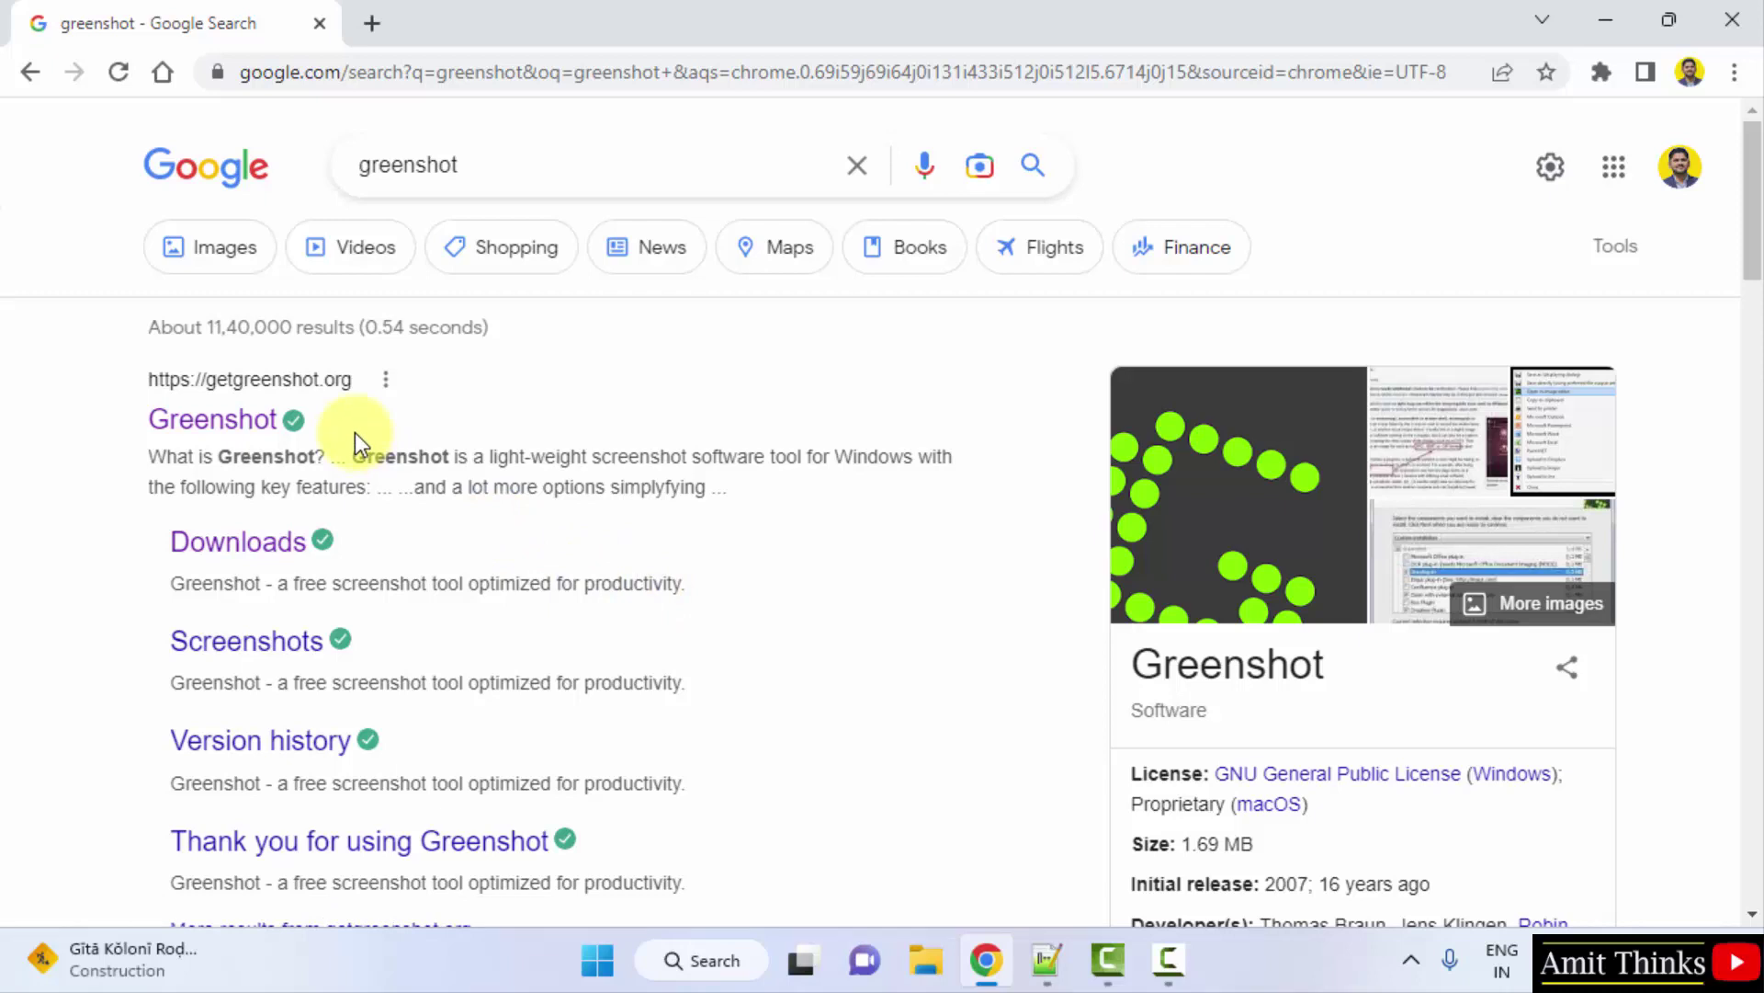
# From getgreenshot.org, download the Latest Stable installer 1.2.10.6 and launch it.
pyautogui.click(264, 439)
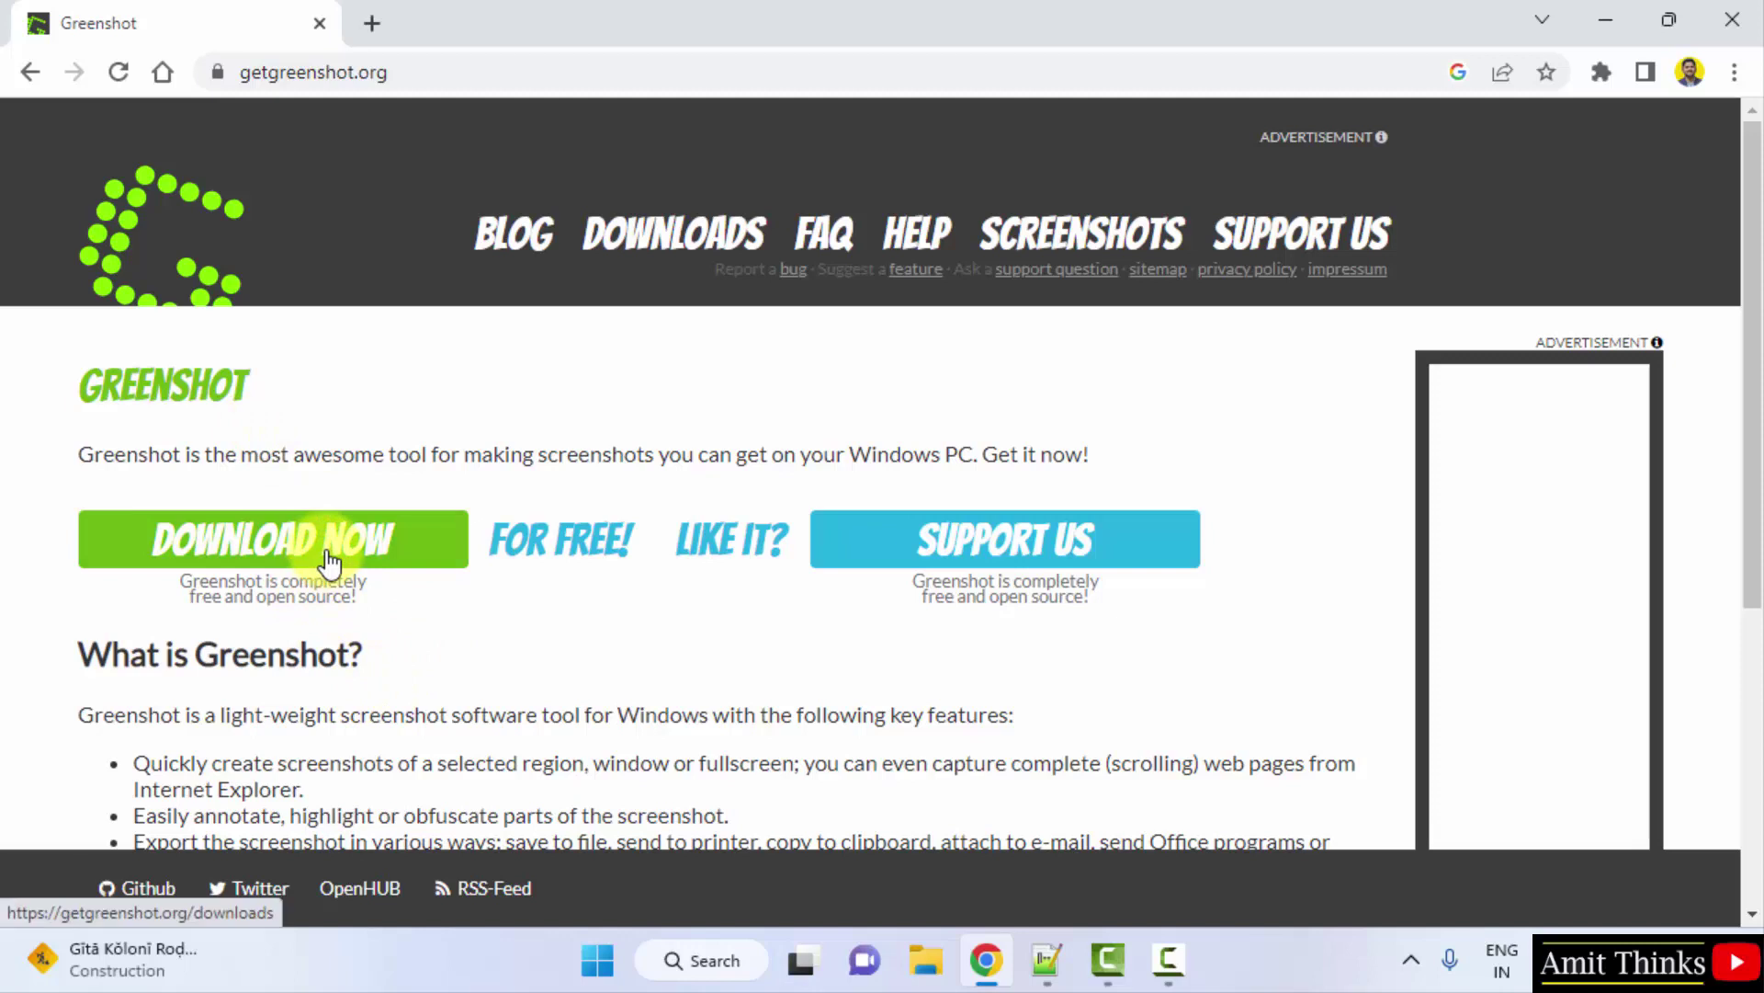
pyautogui.moveTo(1751, 224); pyautogui.dragTo(1686, 275)
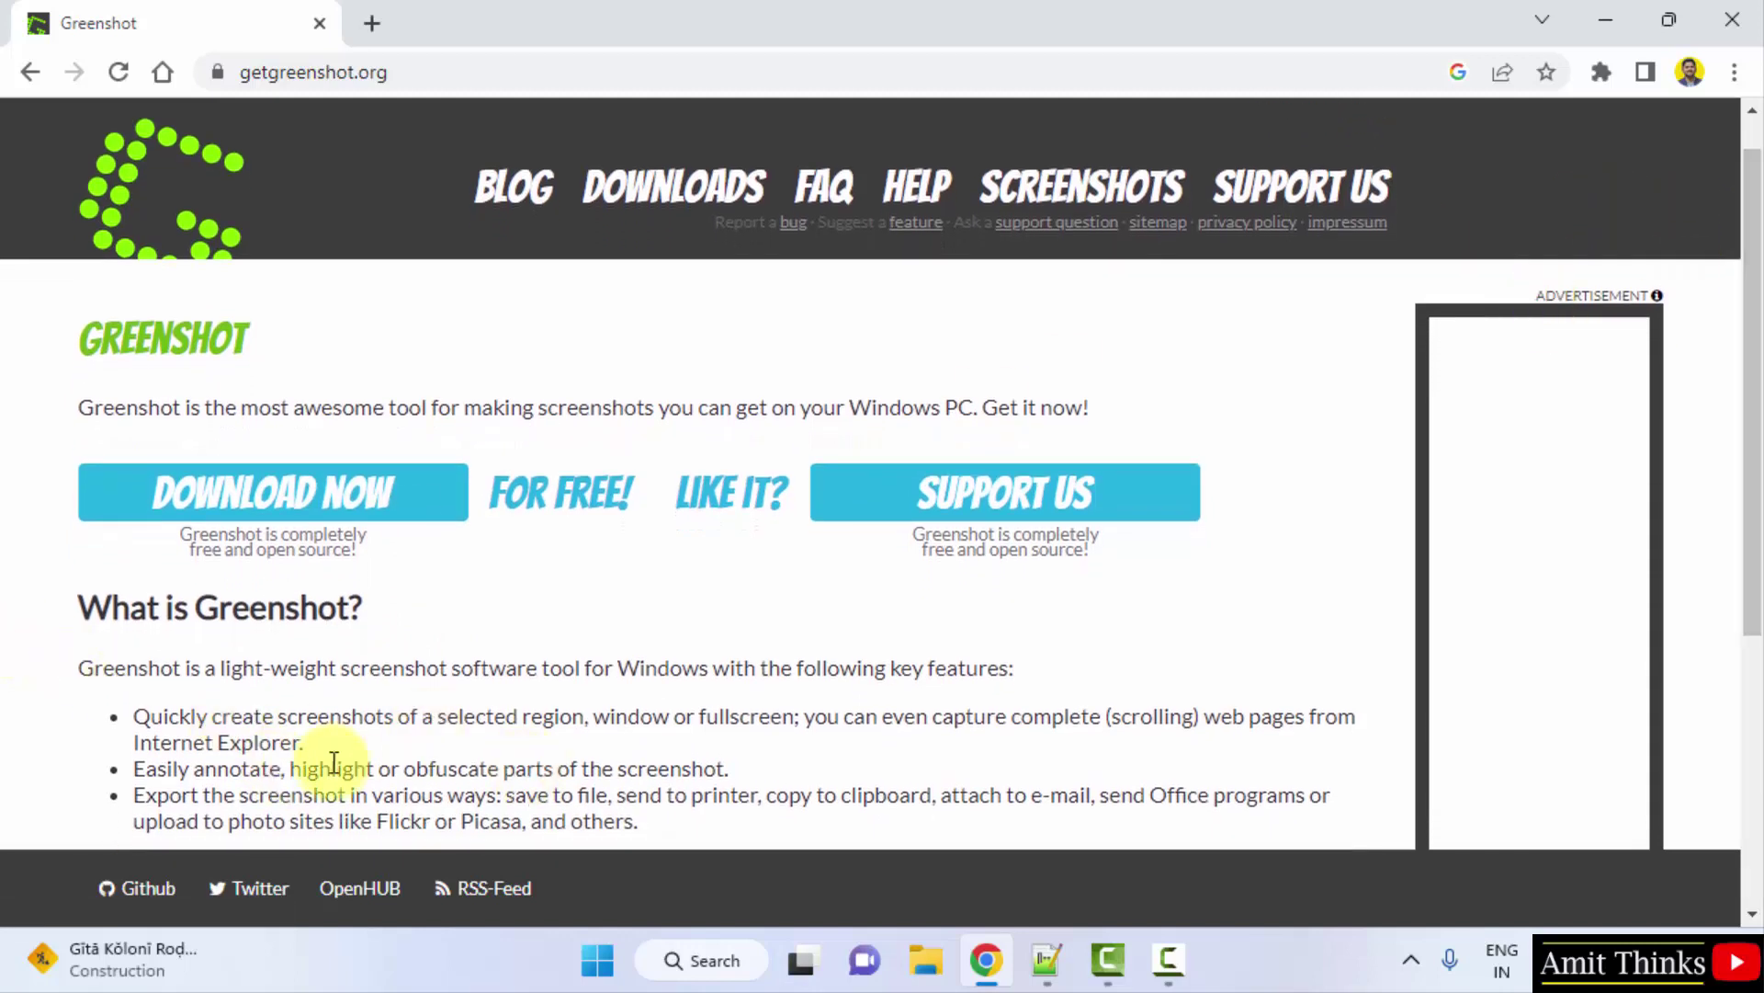
pyautogui.click(272, 526)
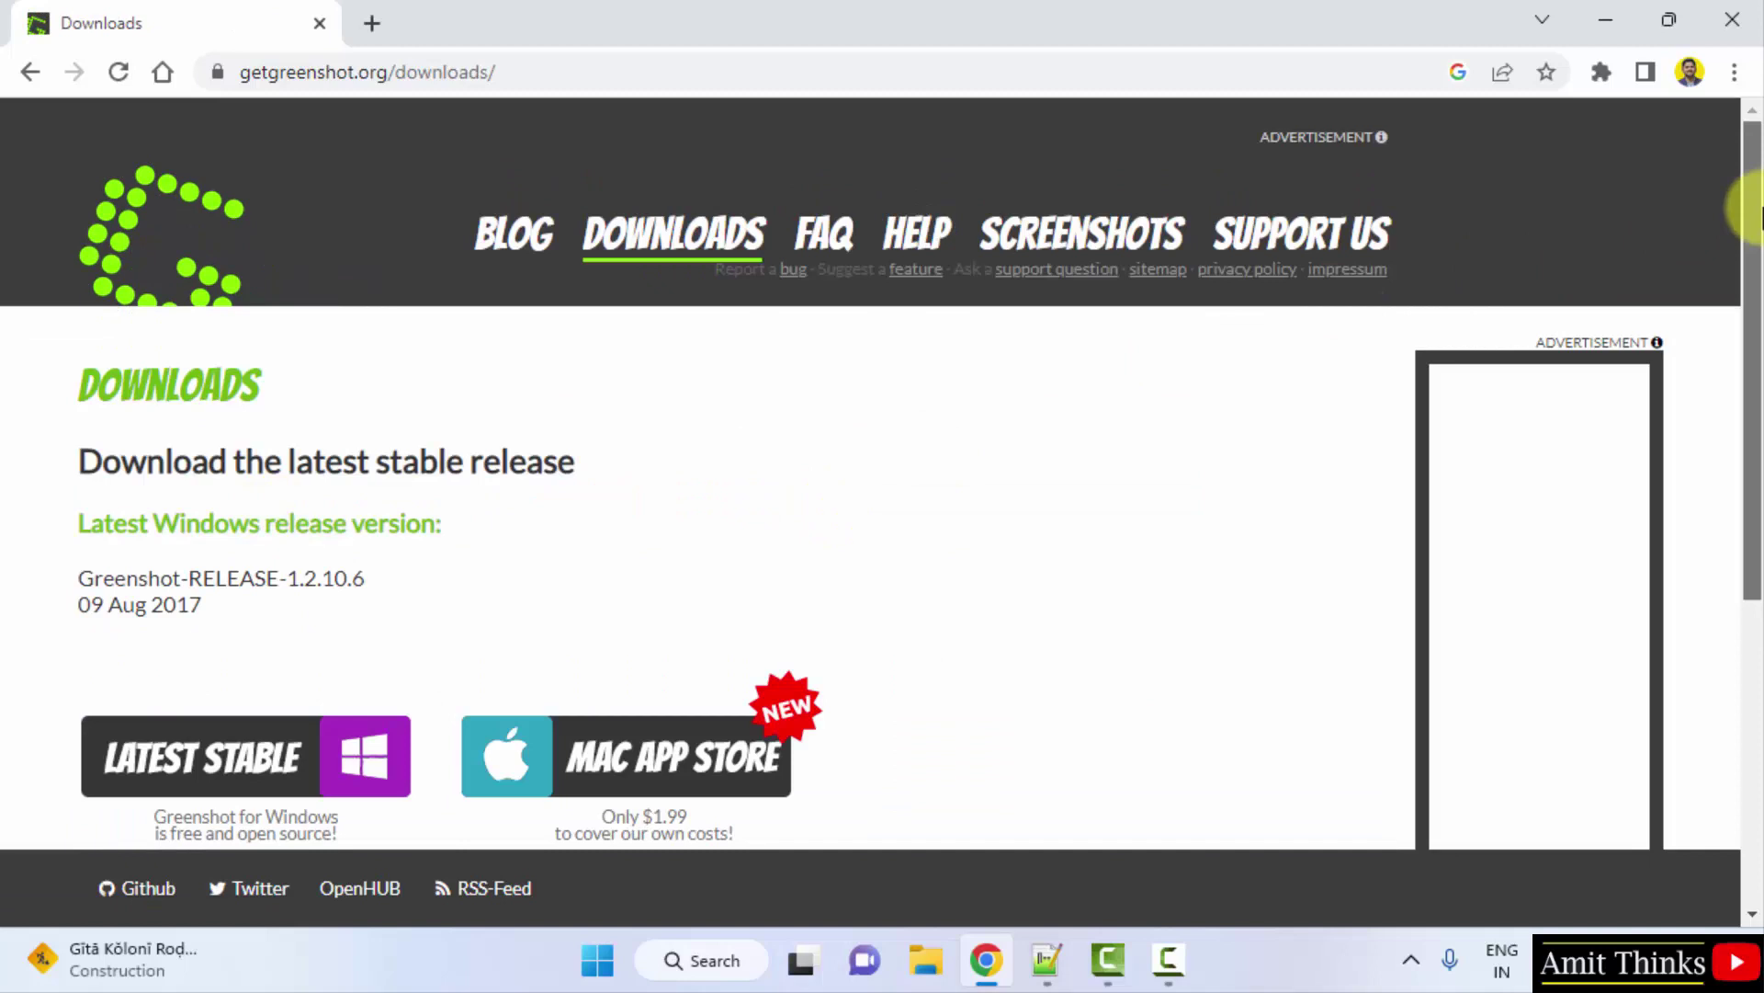
pyautogui.moveTo(1751, 217); pyautogui.dragTo(1758, 269)
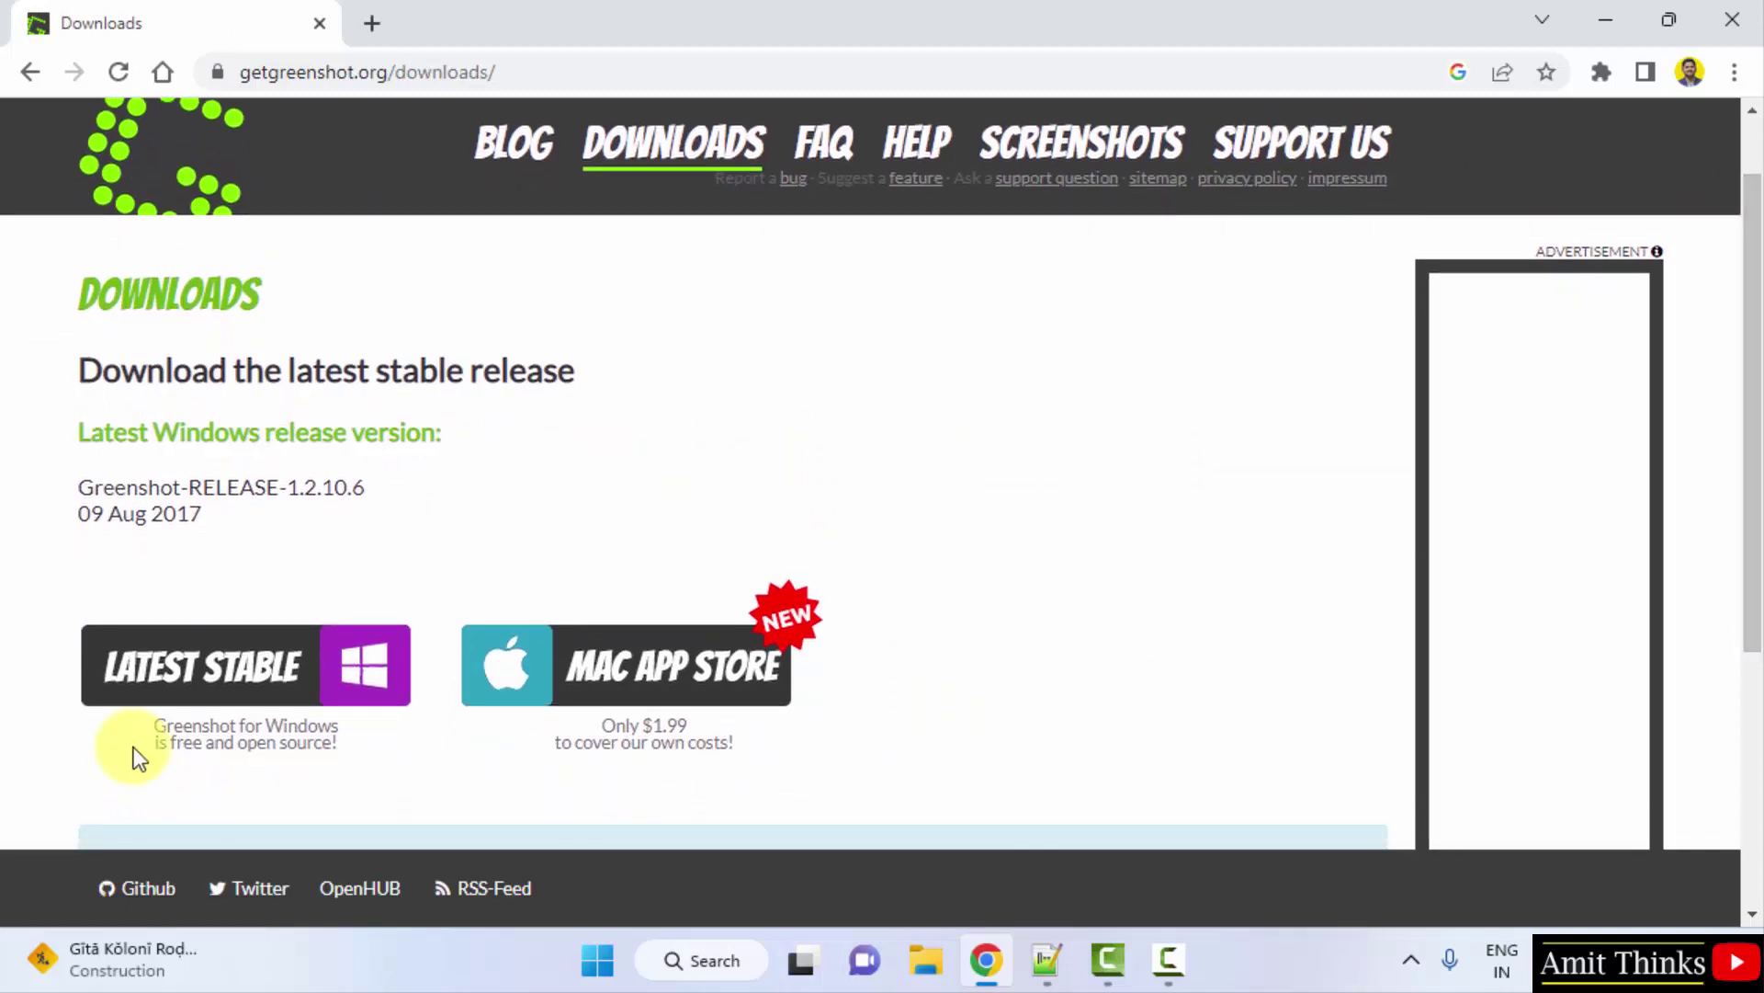
pyautogui.click(272, 678)
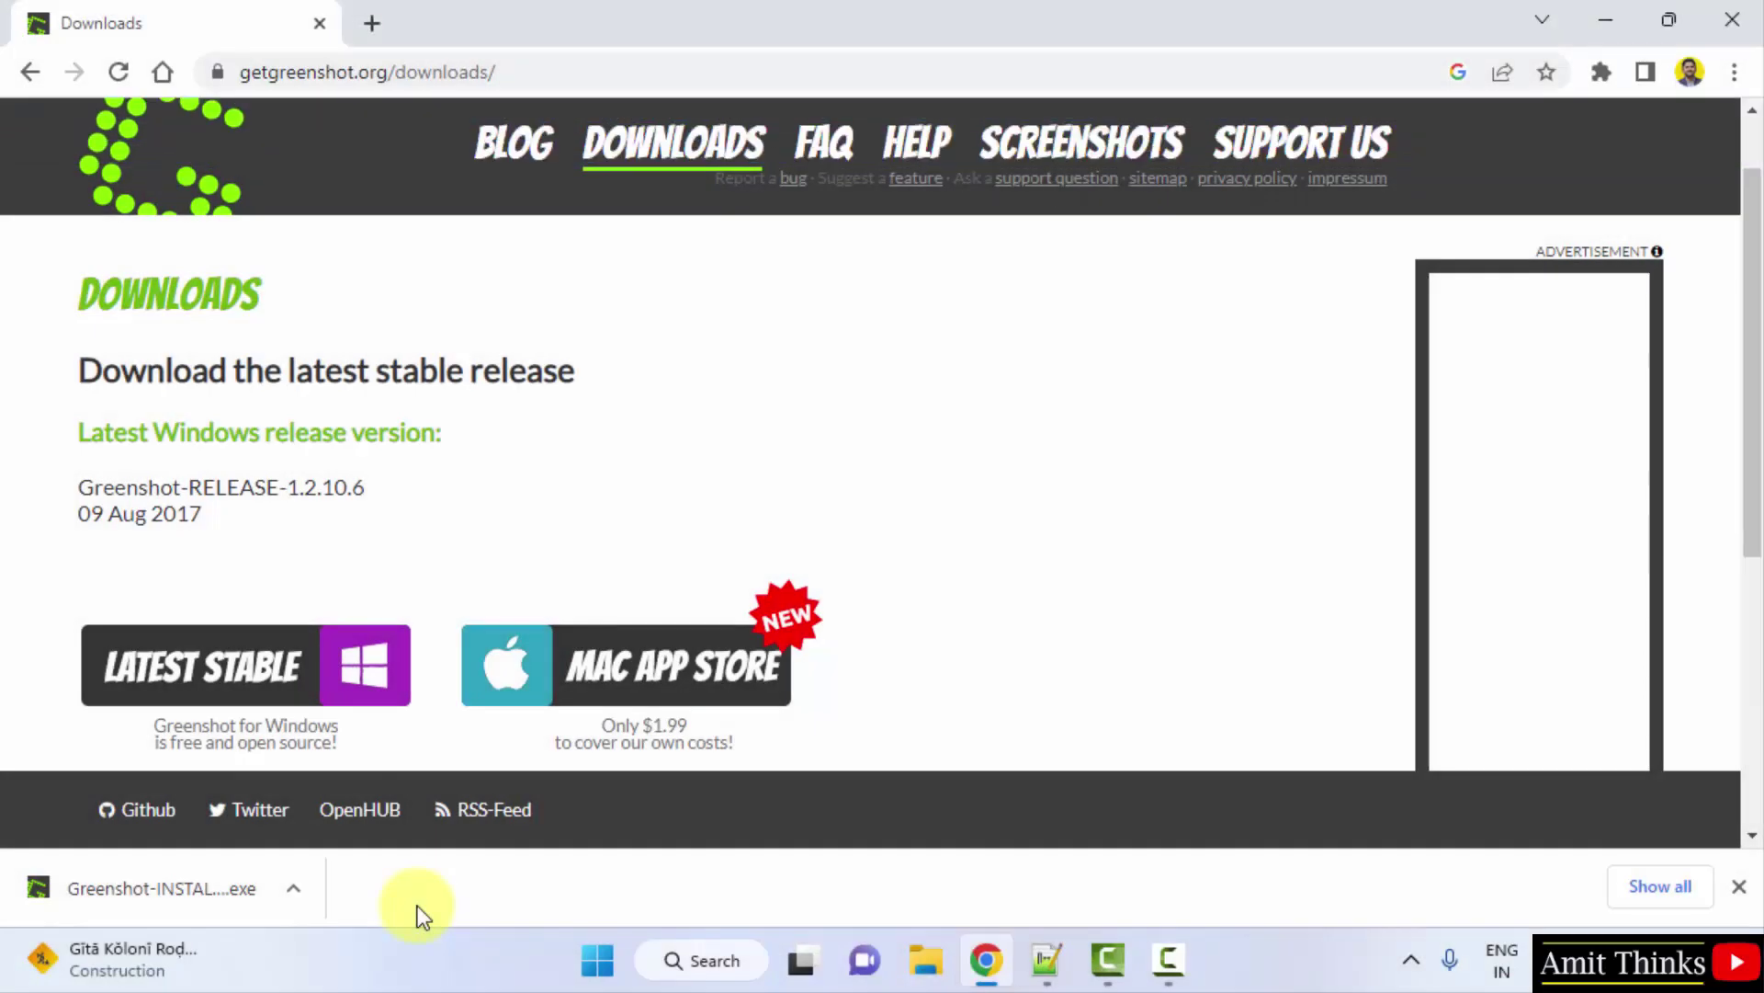
pyautogui.click(230, 905)
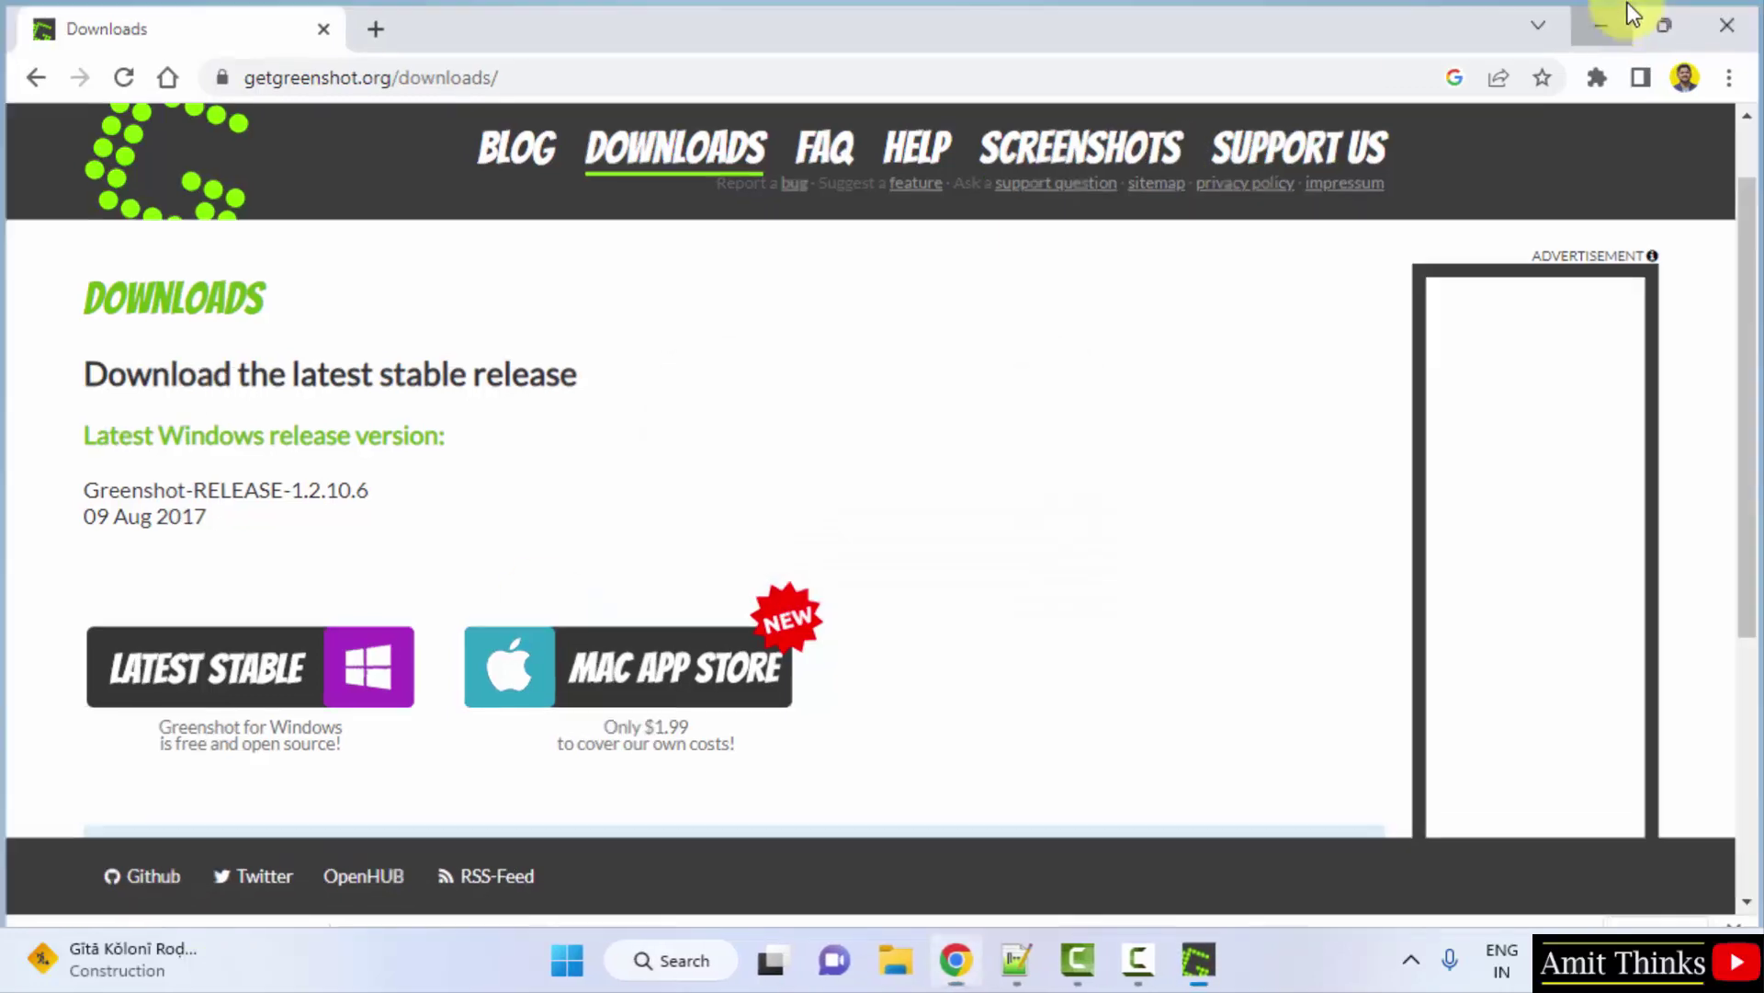
# Keep English as the Greenshot Setup language and confirm it.
pyautogui.click(1625, 11)
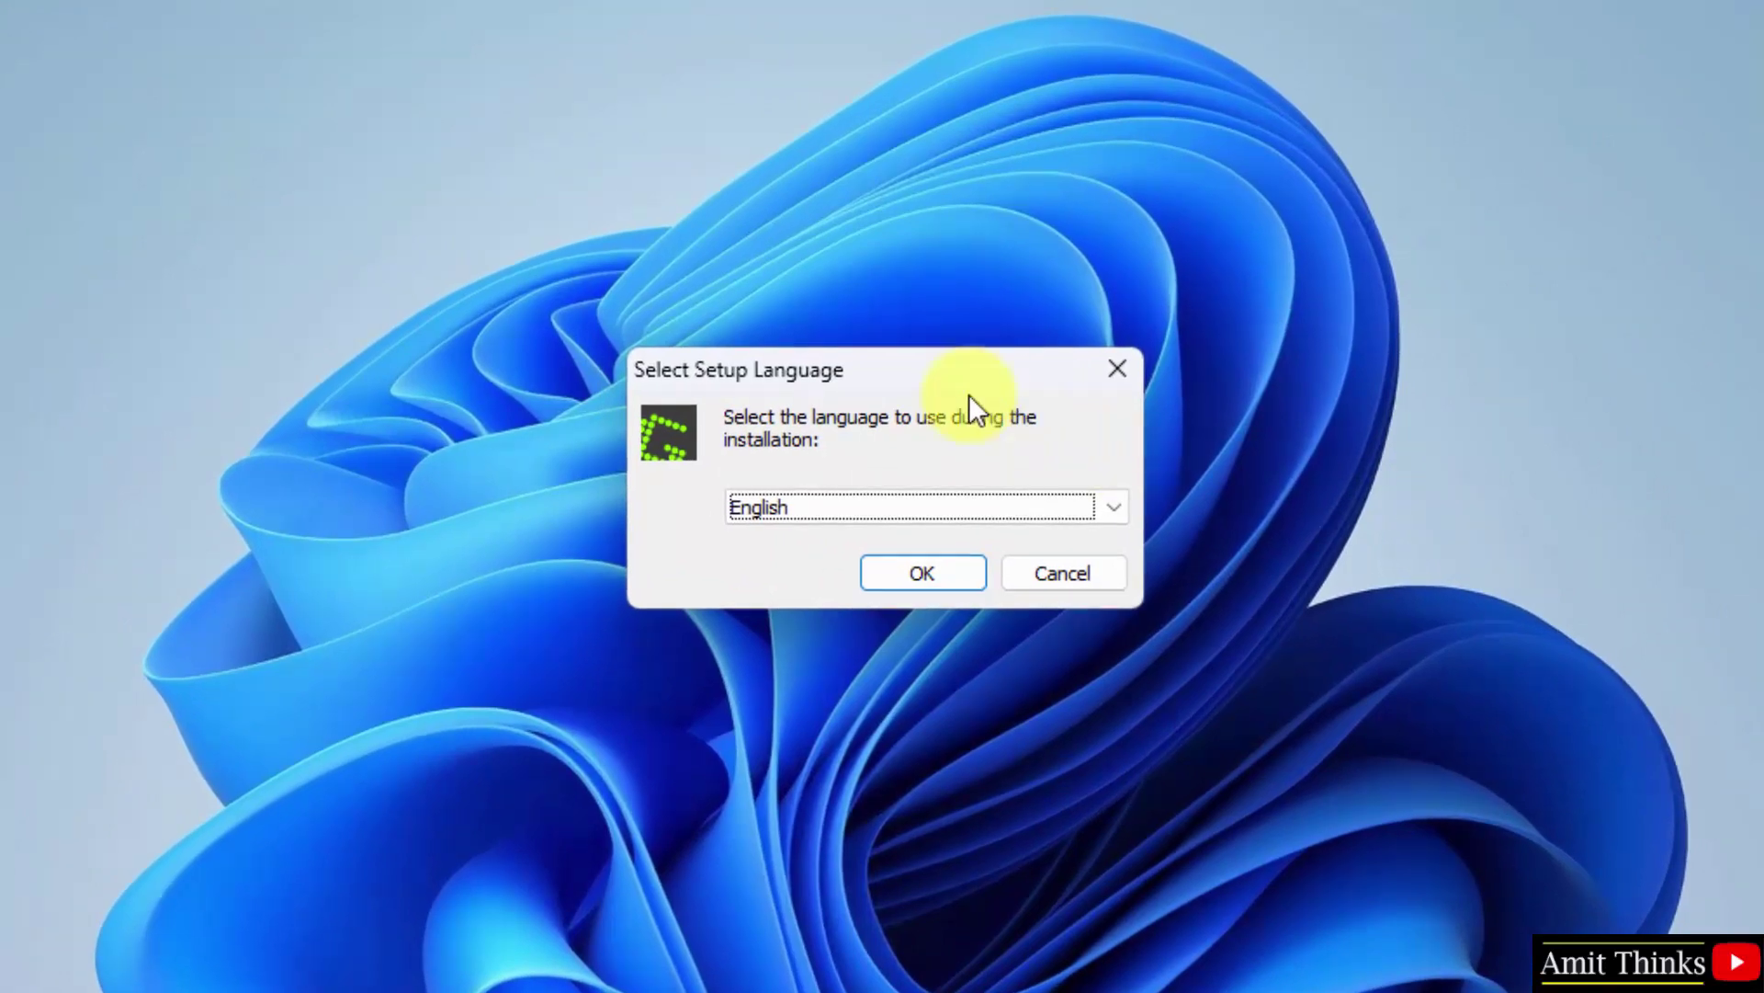
pyautogui.moveTo(951, 372); pyautogui.dragTo(936, 347)
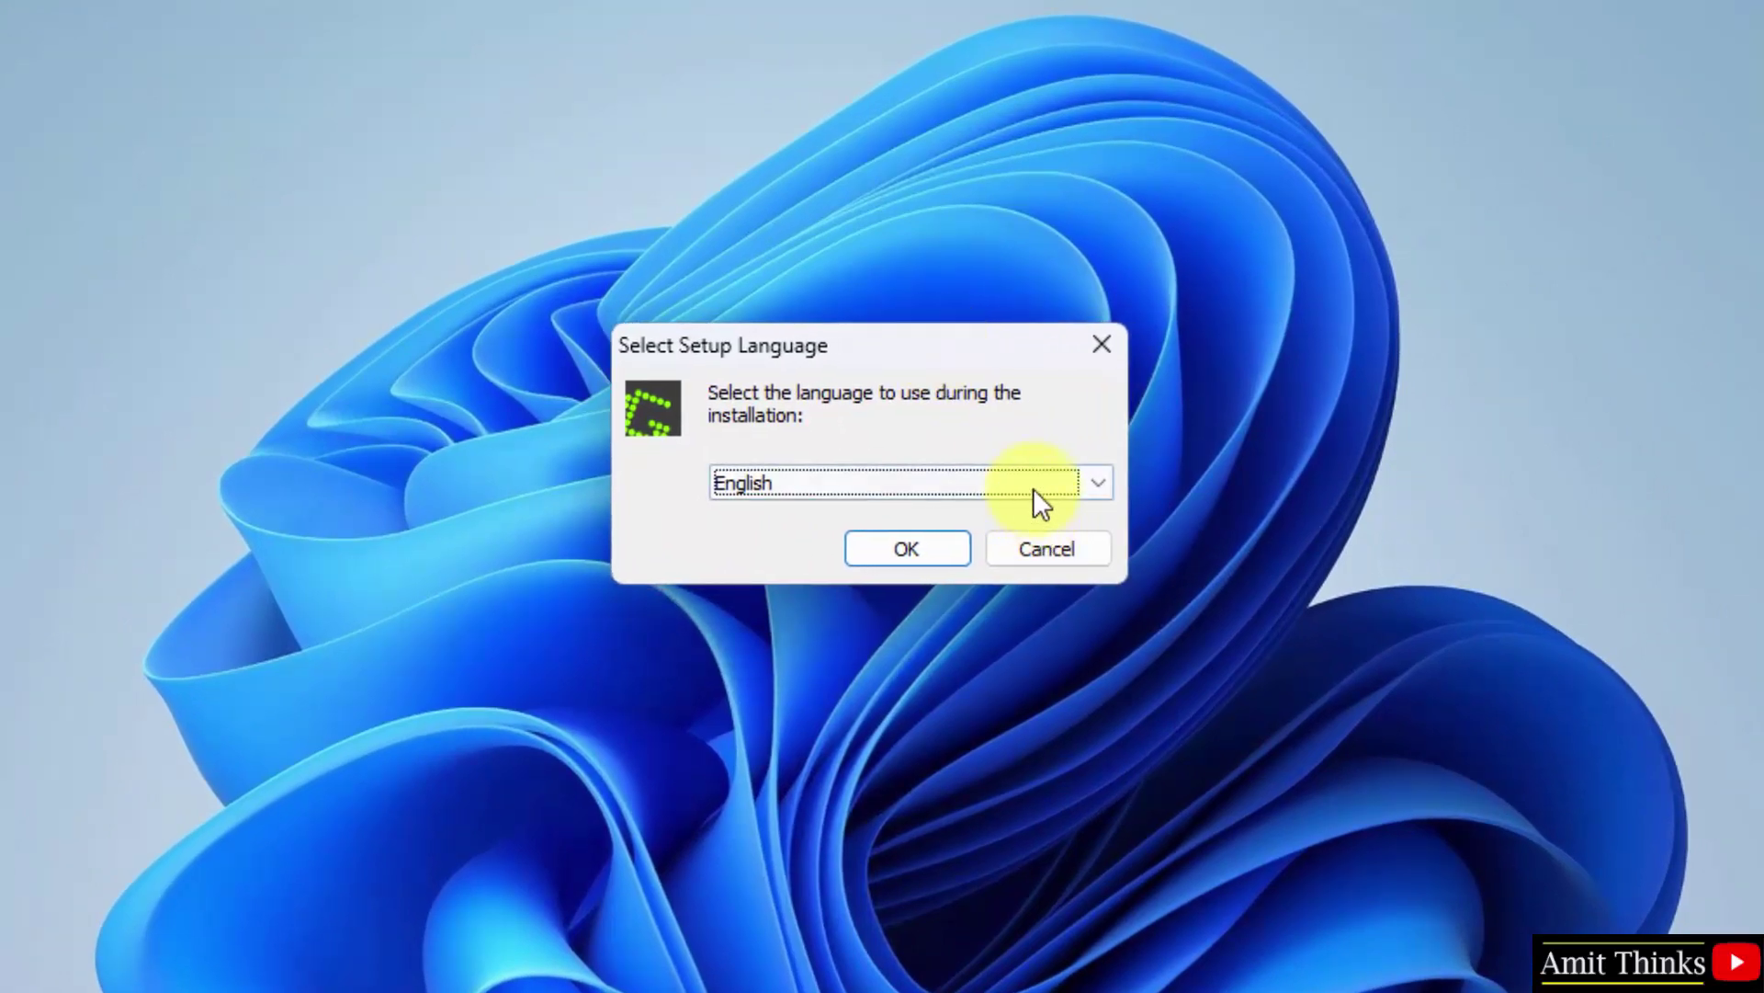
pyautogui.click(1037, 497)
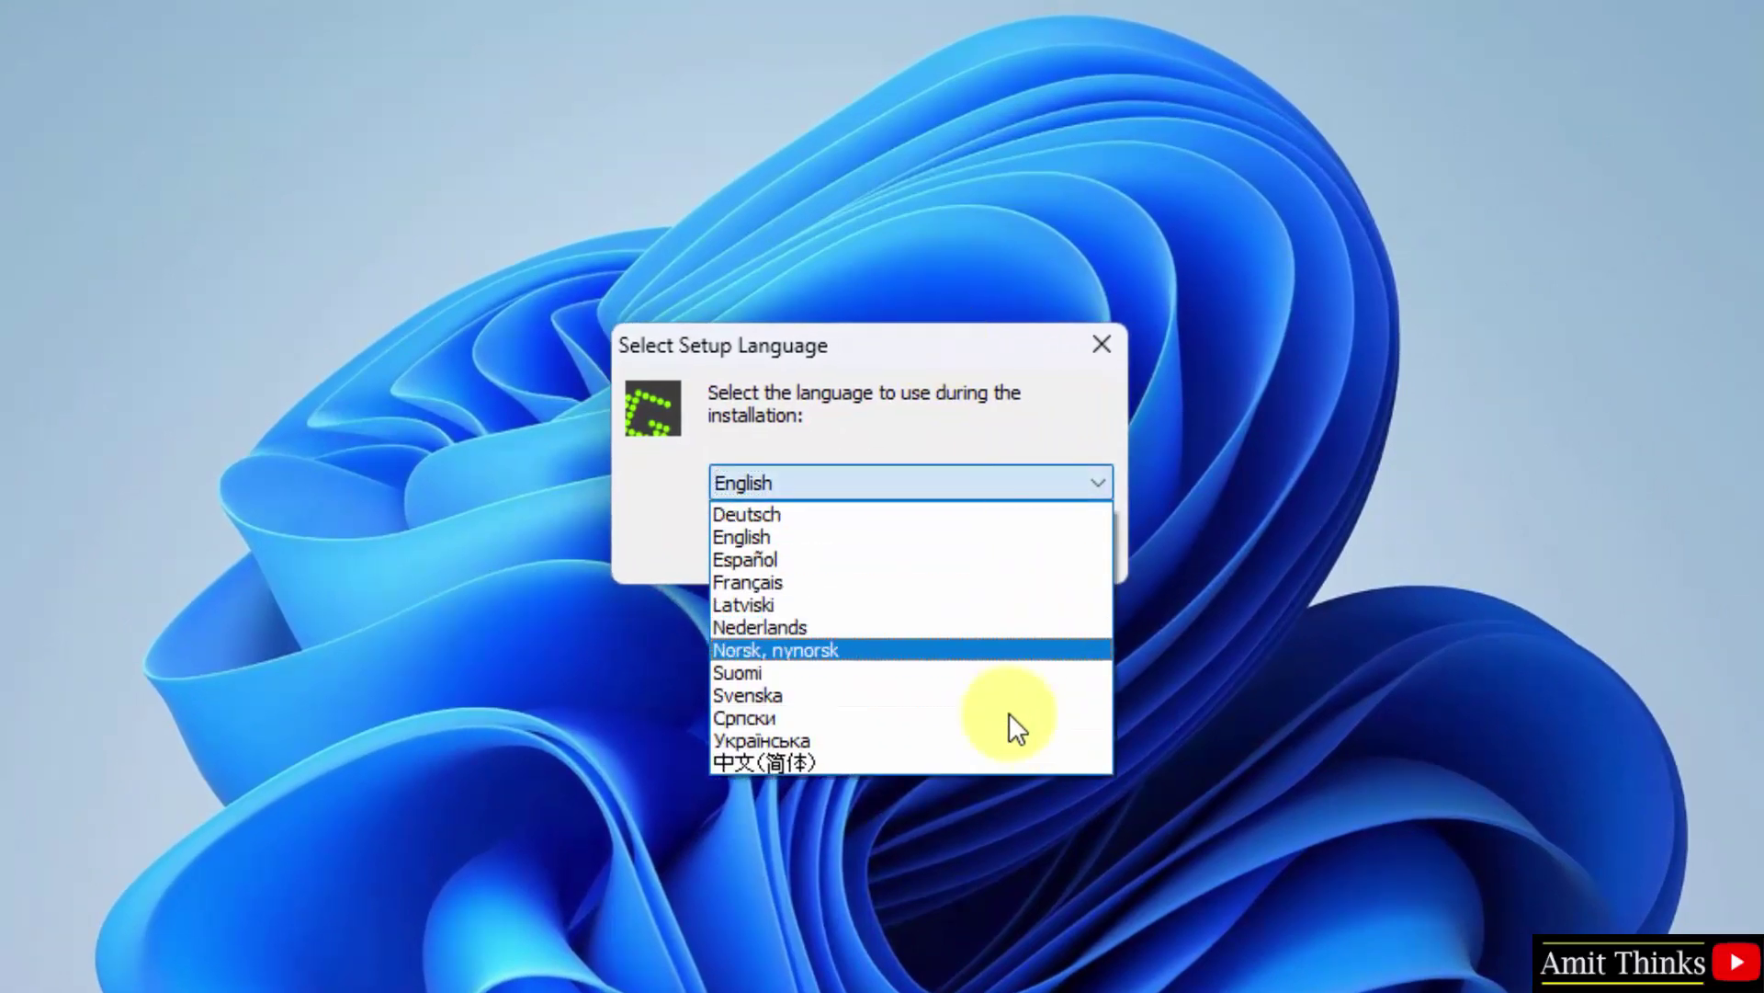
pyautogui.click(1033, 428)
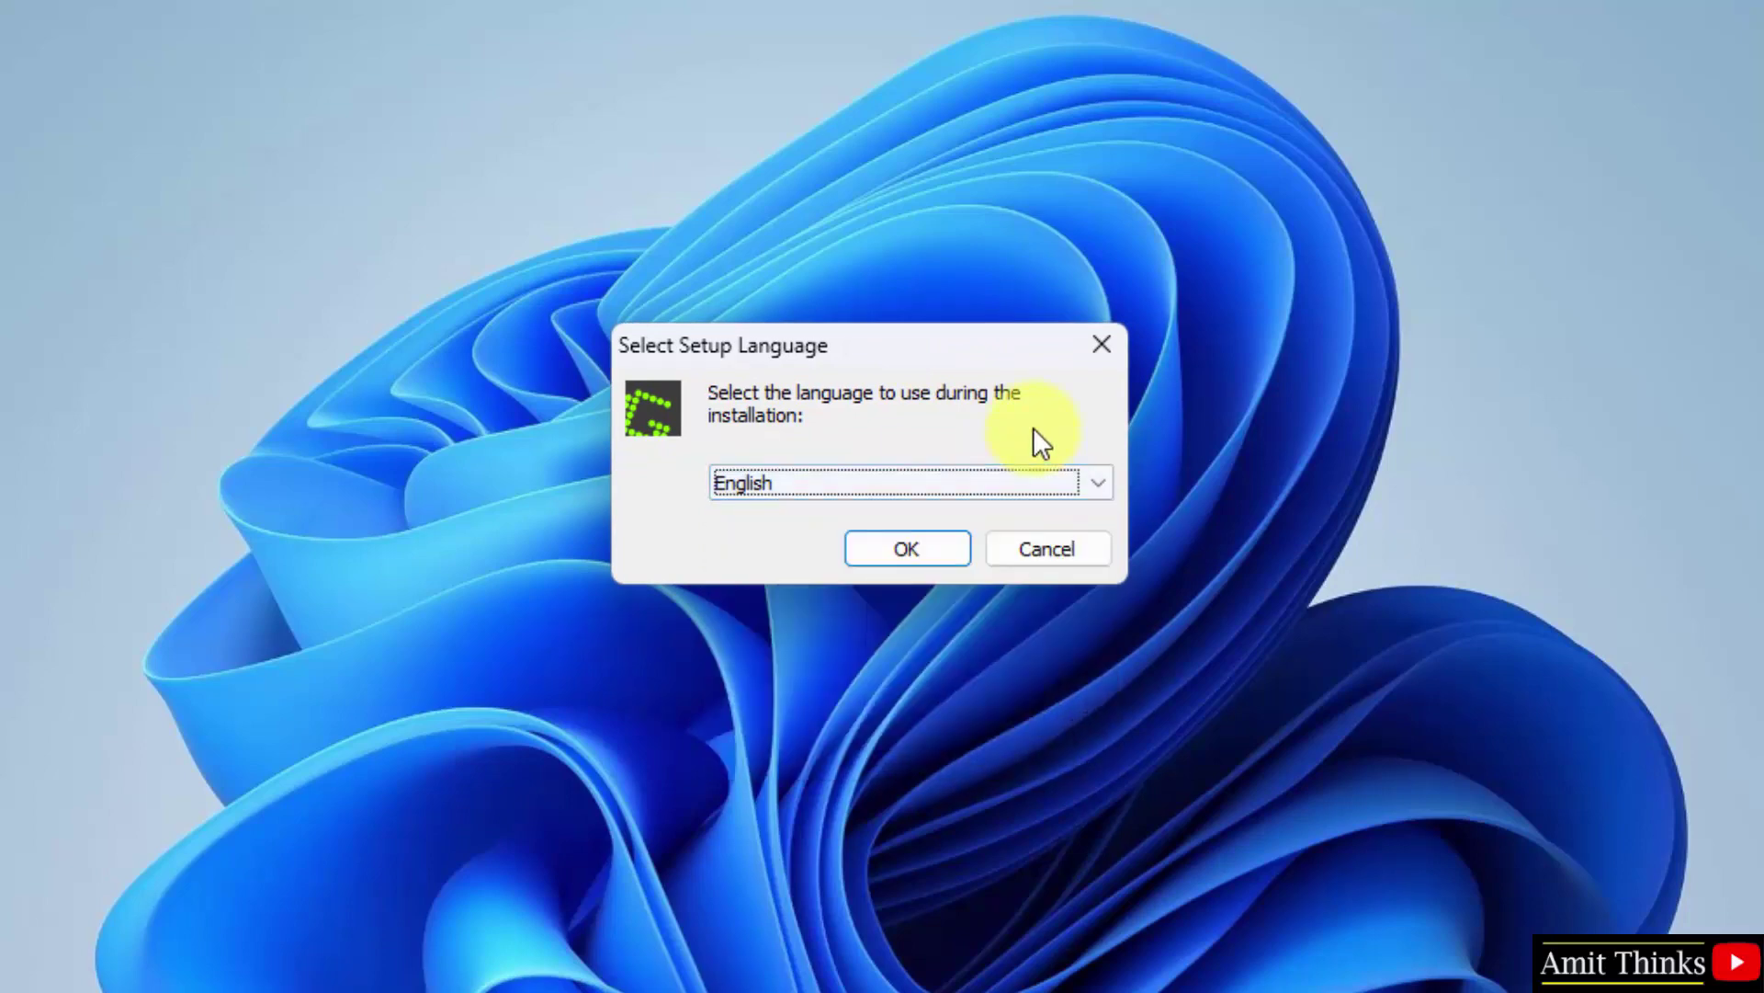
pyautogui.click(923, 559)
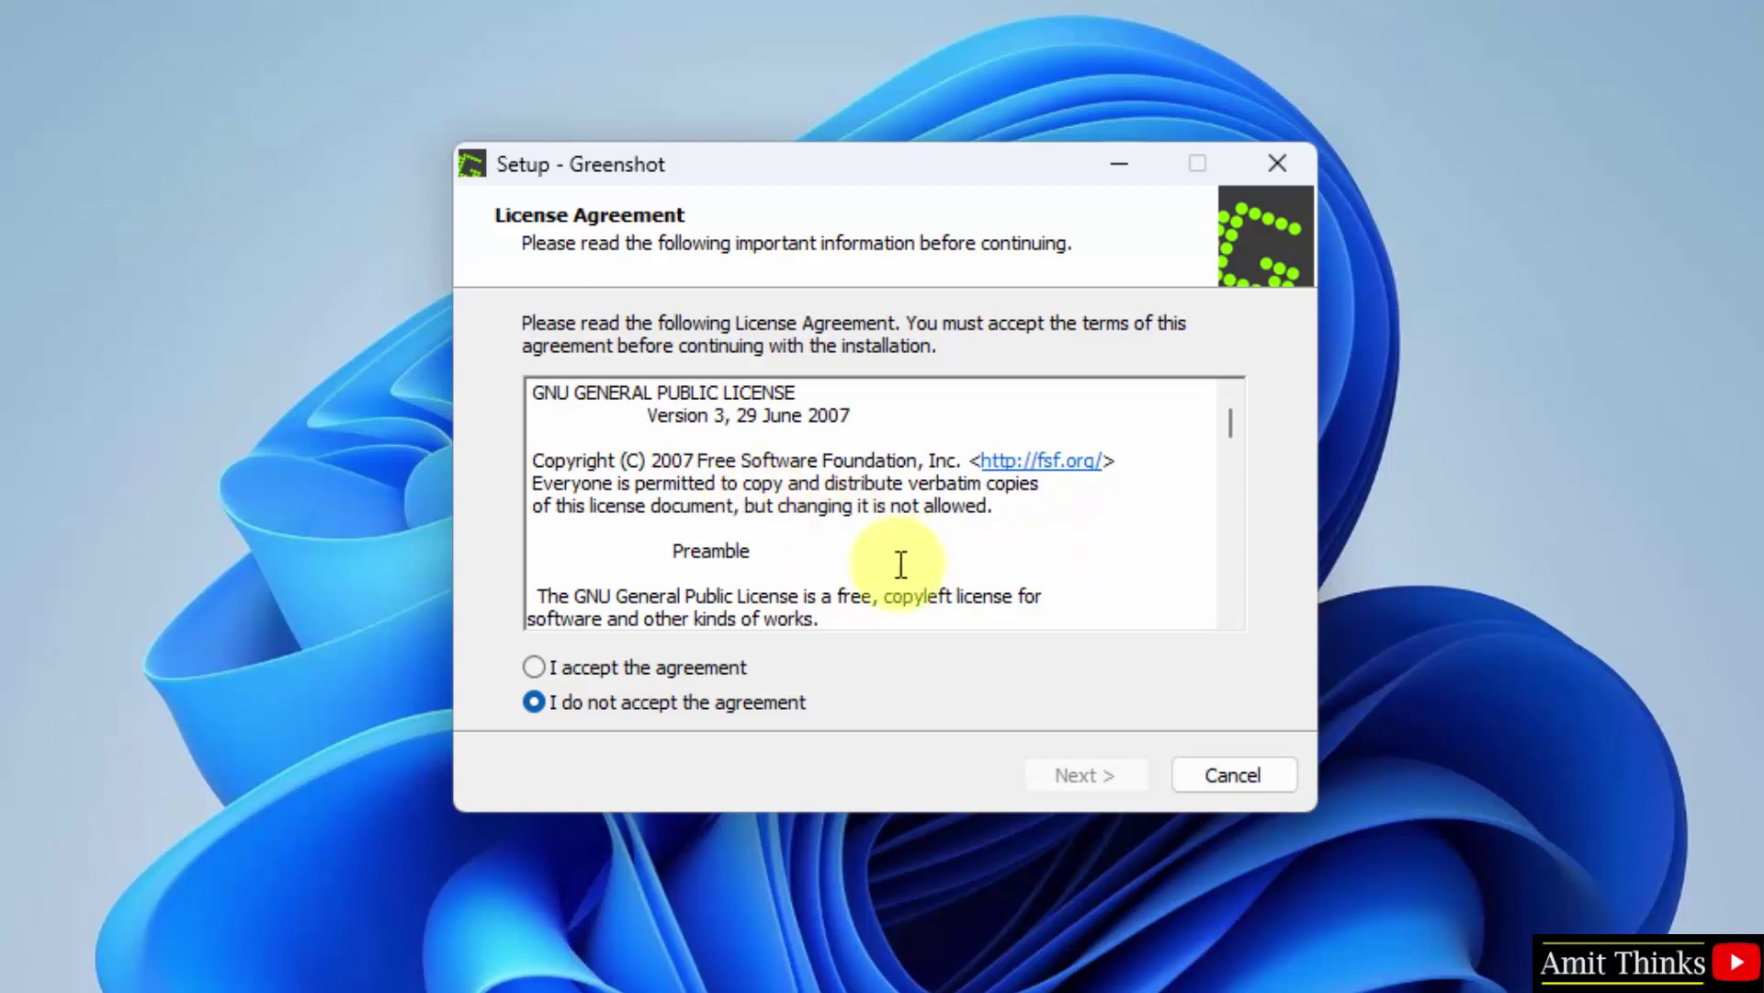
# Accept the license agreement and continue past the Information page.
pyautogui.click(637, 671)
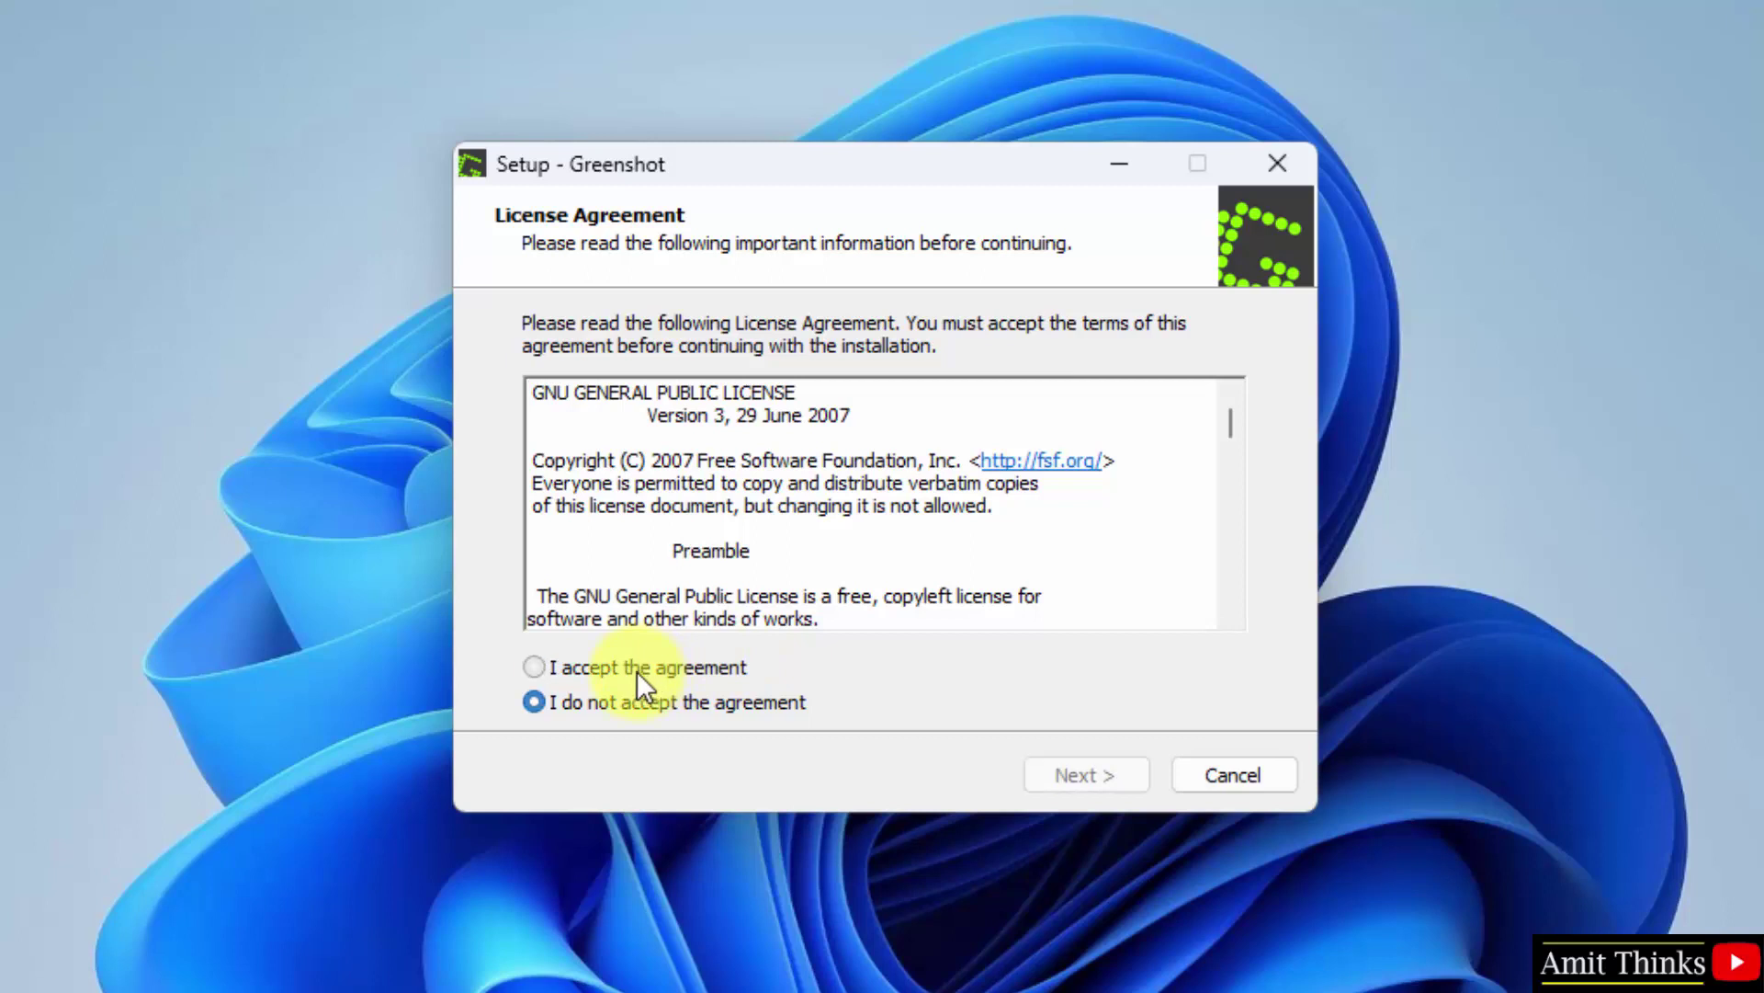
pyautogui.click(1076, 774)
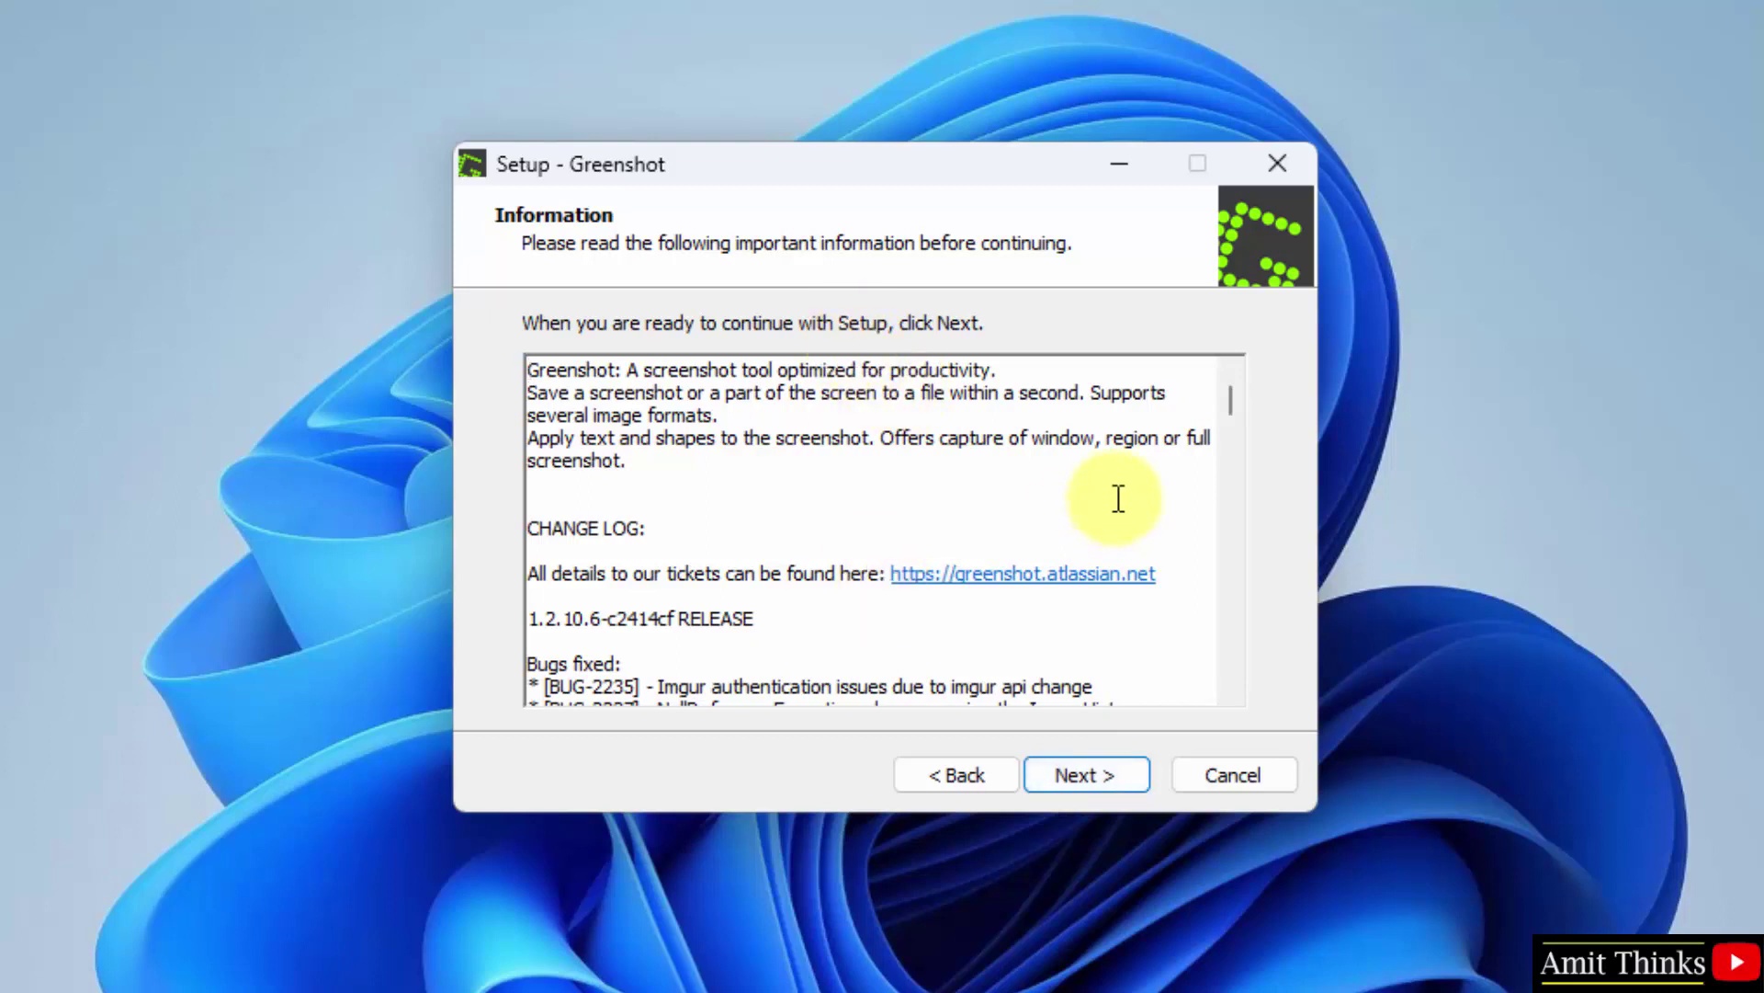
pyautogui.click(1082, 763)
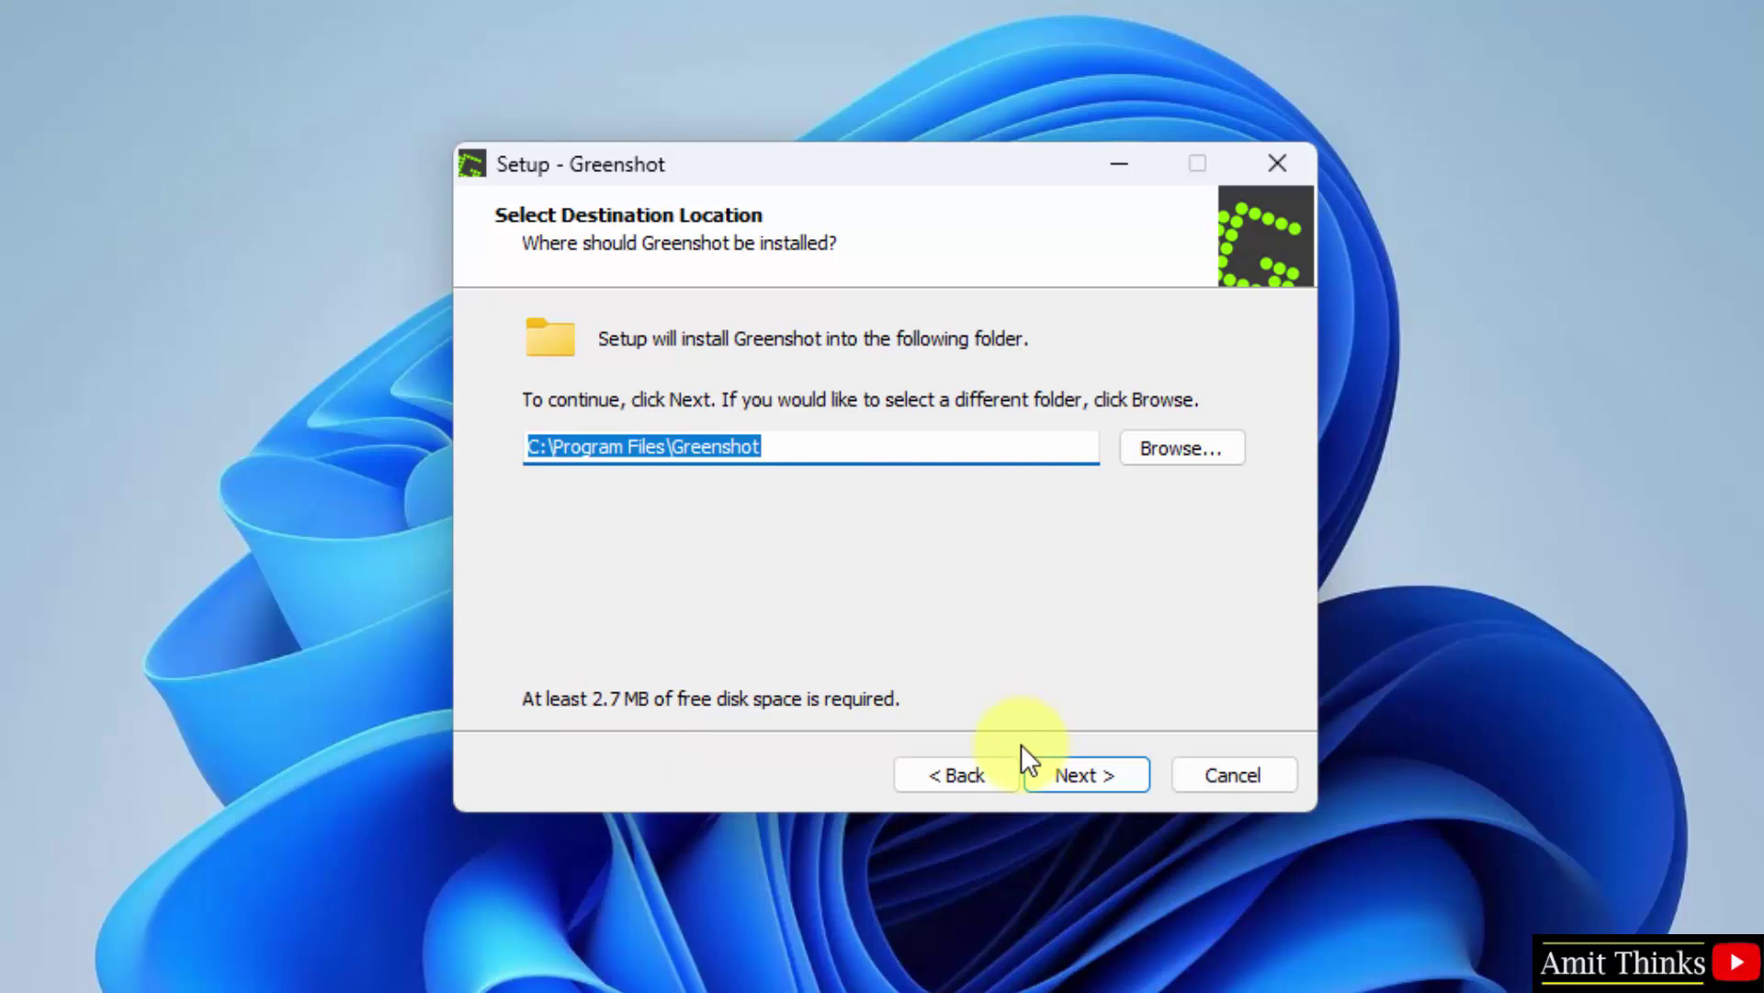
# Keep C:\Program Files\Greenshot as the folder and Default installation as the components.
pyautogui.click(1090, 778)
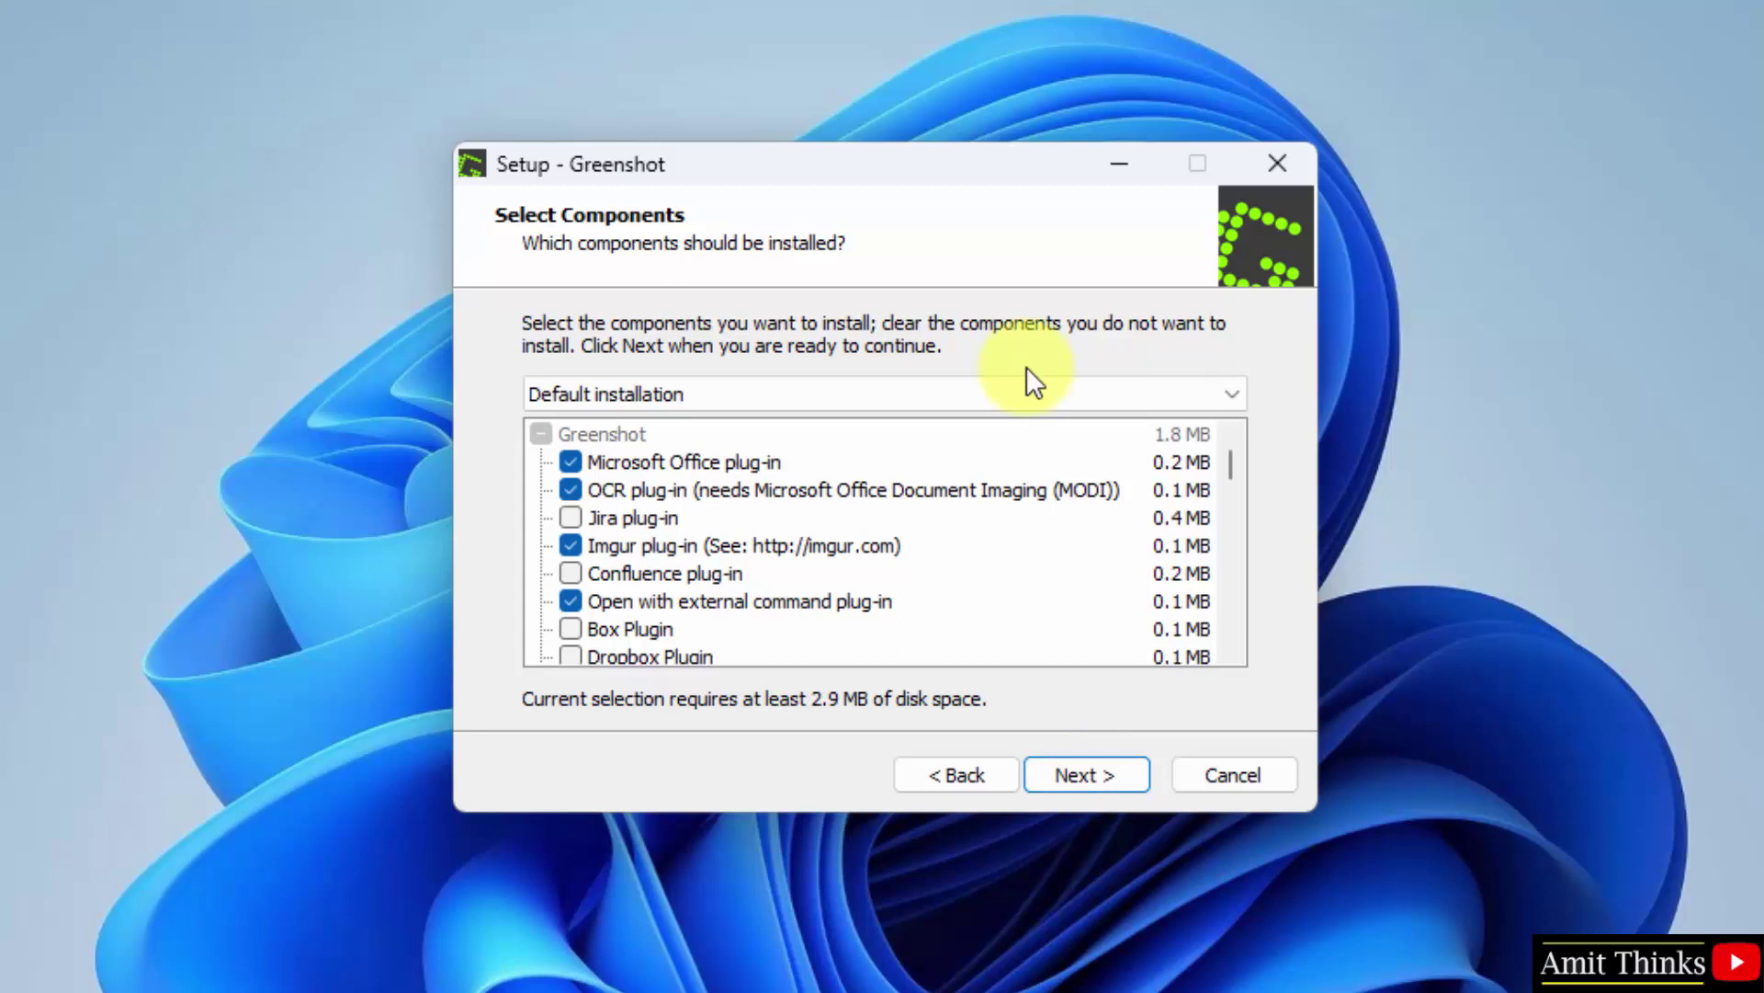
pyautogui.click(990, 395)
pyautogui.click(989, 395)
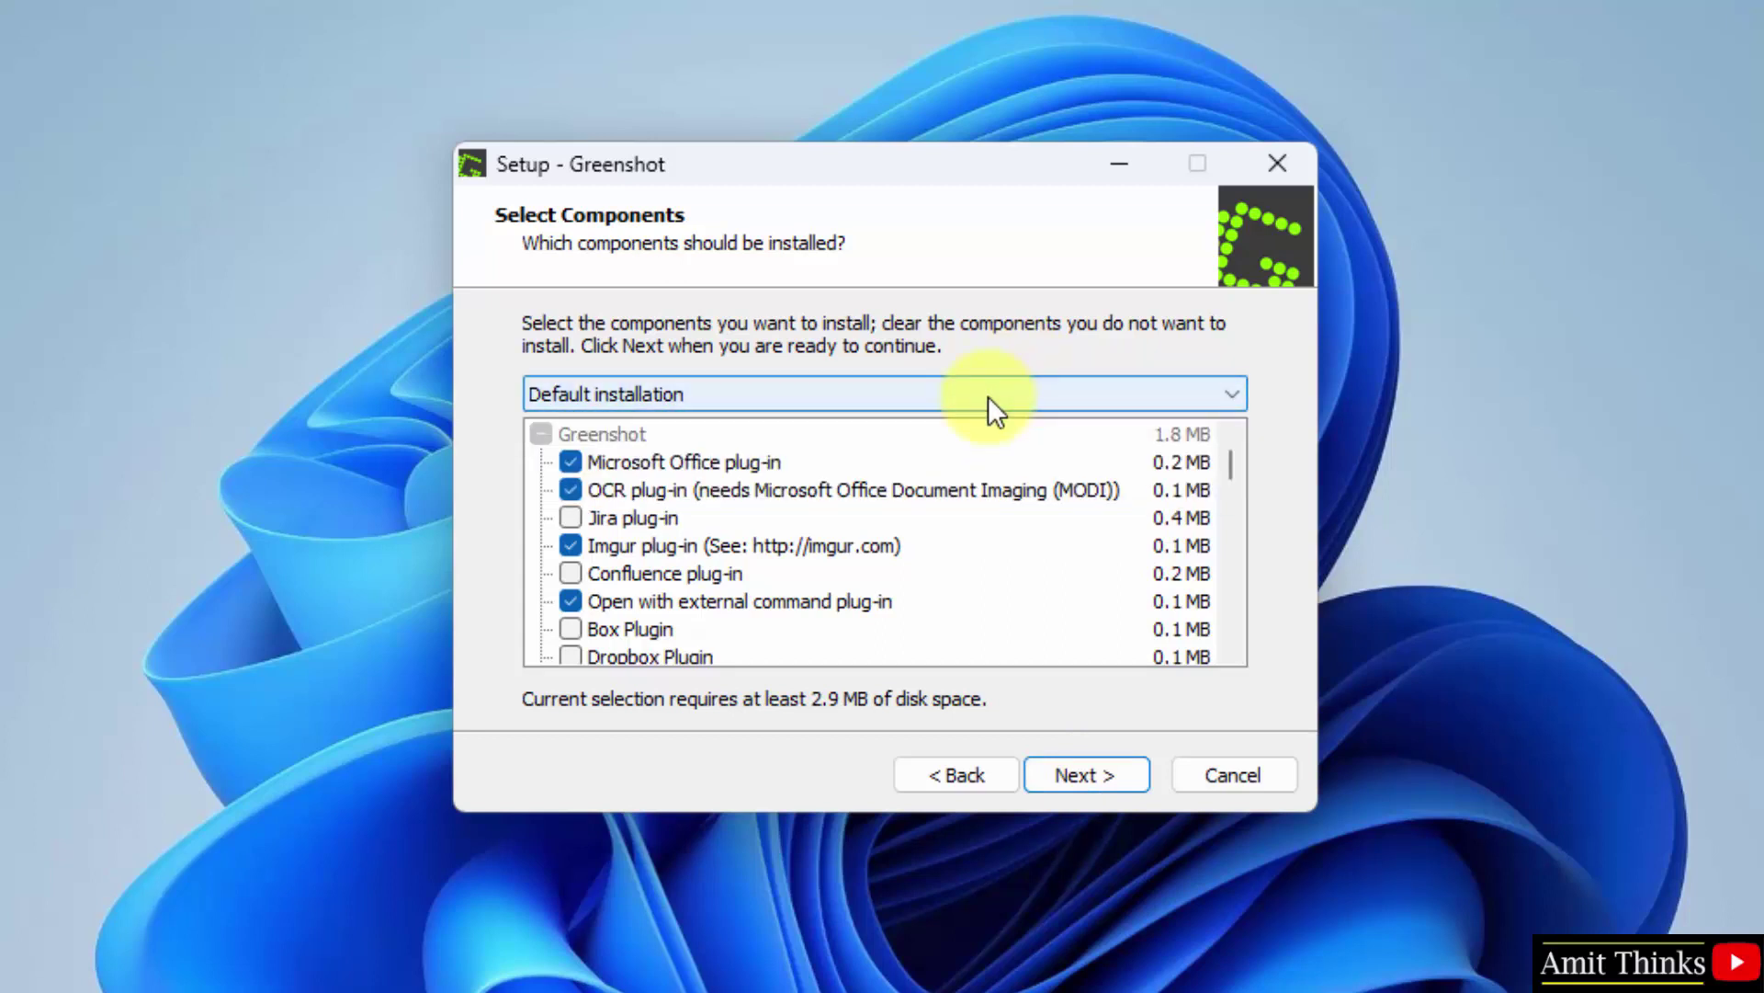
pyautogui.click(989, 395)
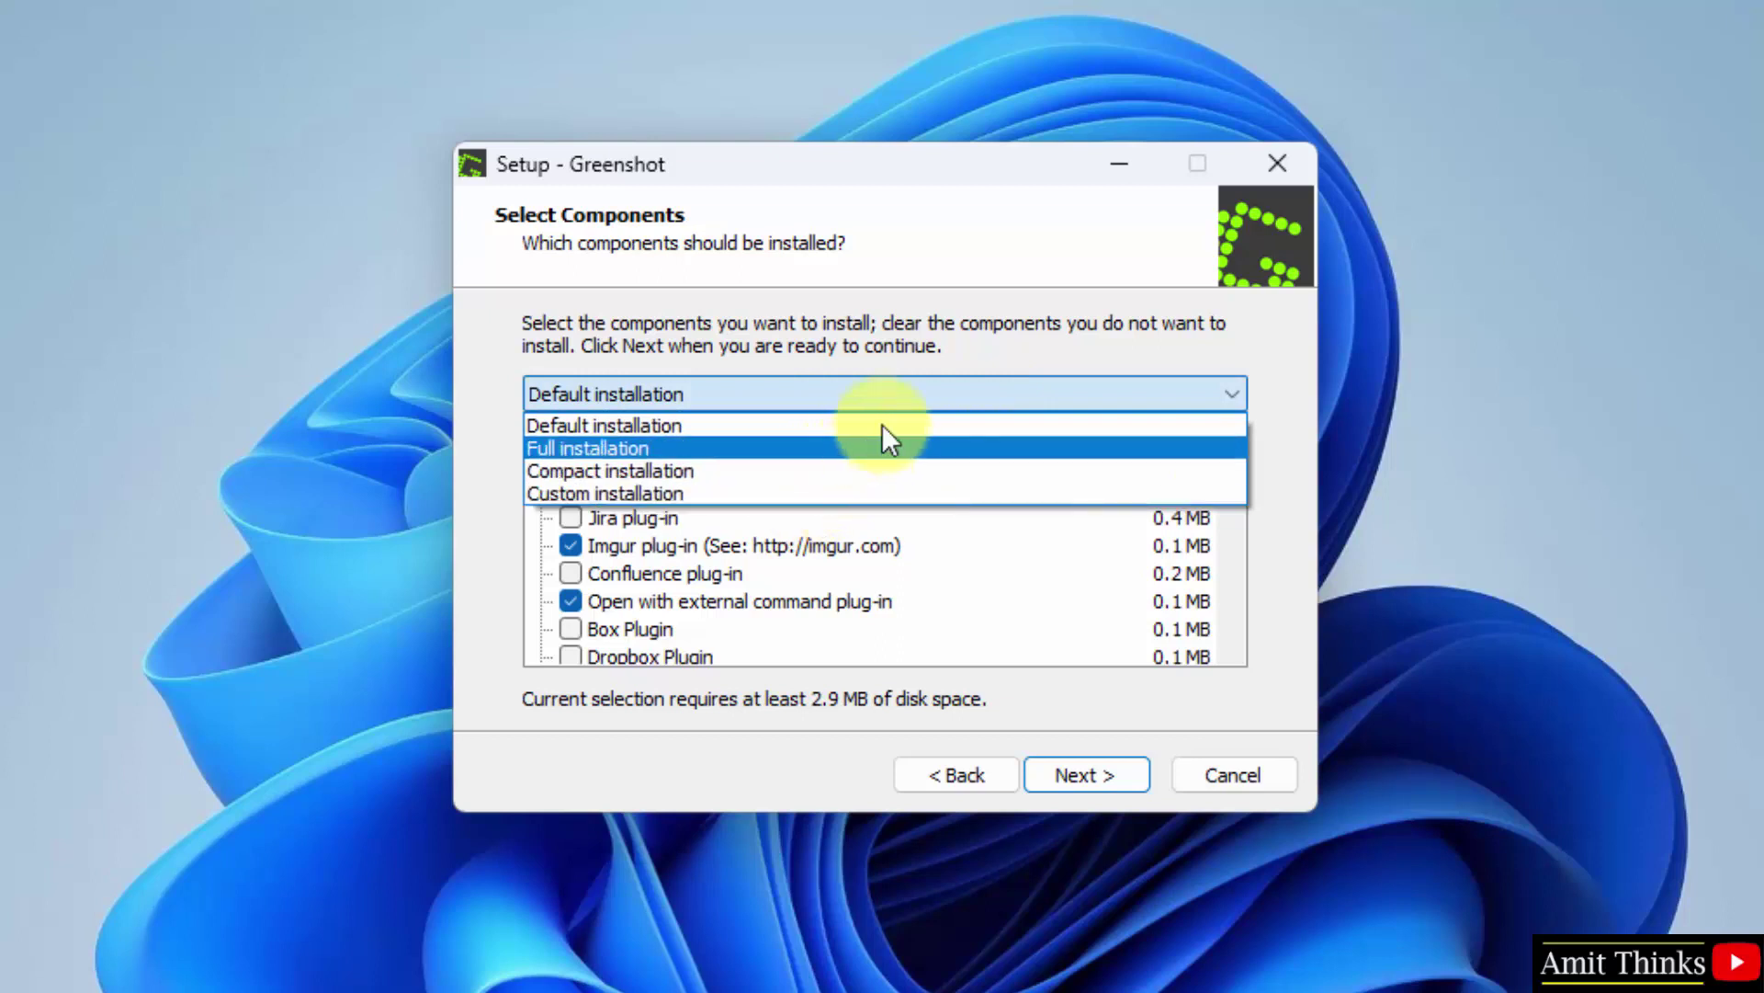
pyautogui.click(1070, 331)
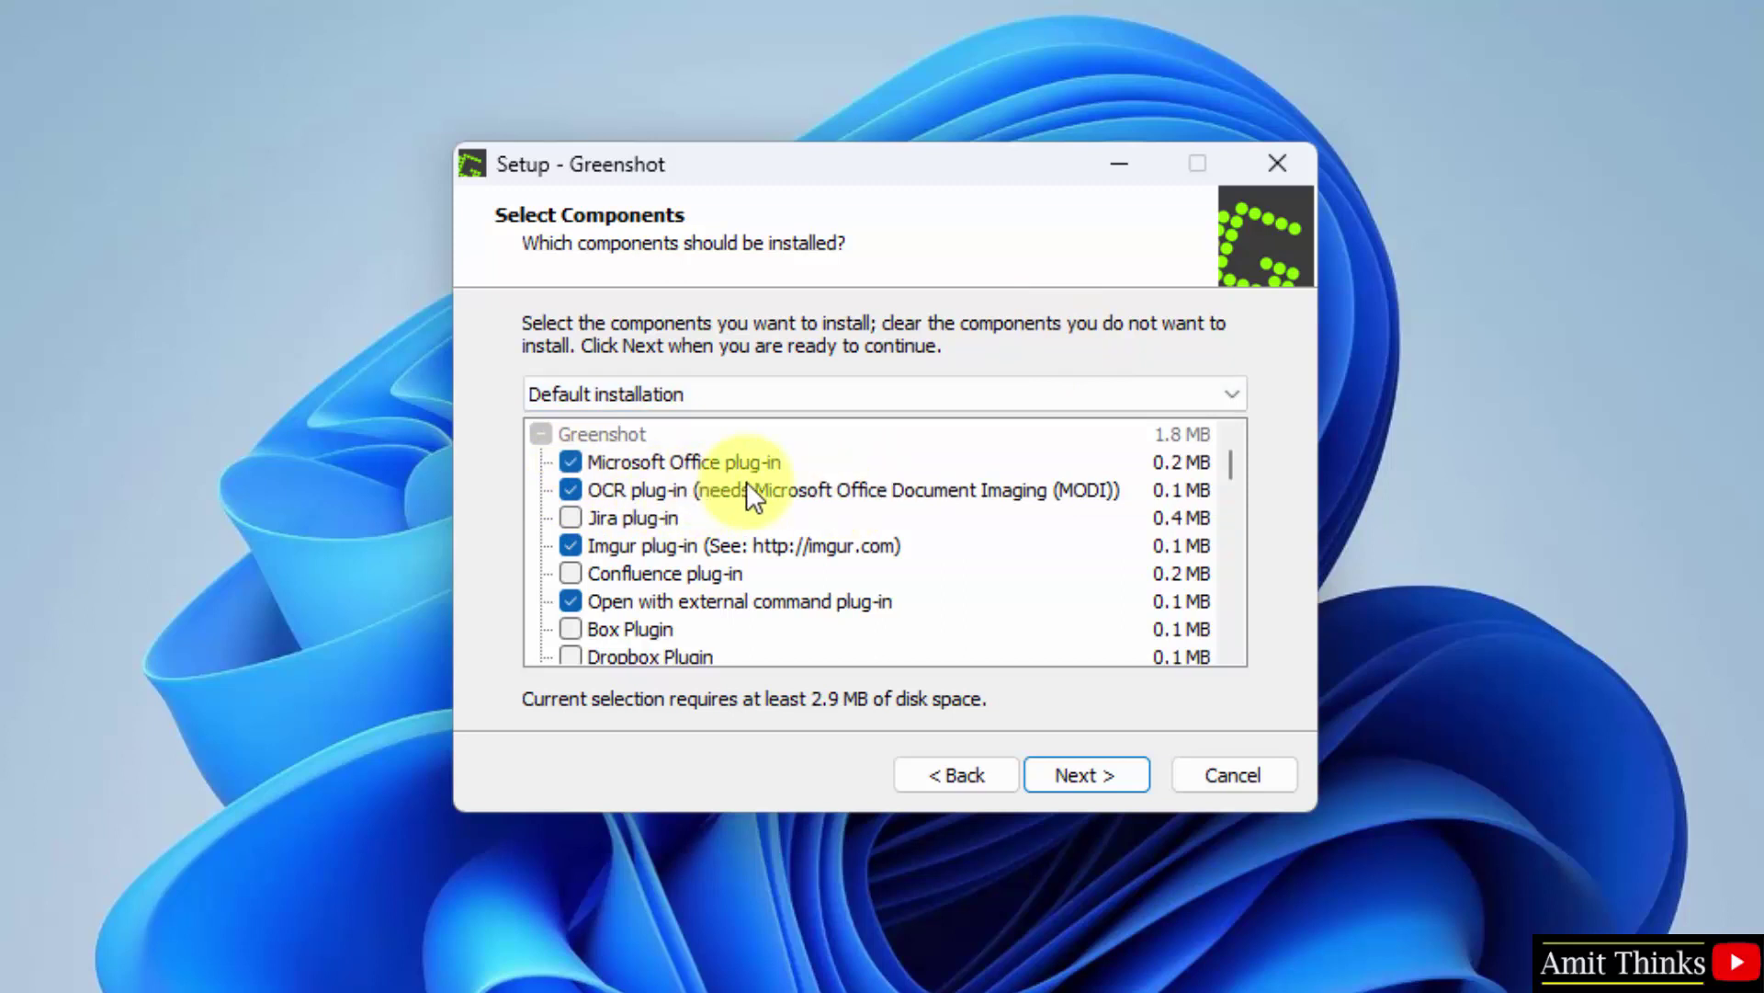
pyautogui.moveTo(1230, 464); pyautogui.dragTo(1216, 389)
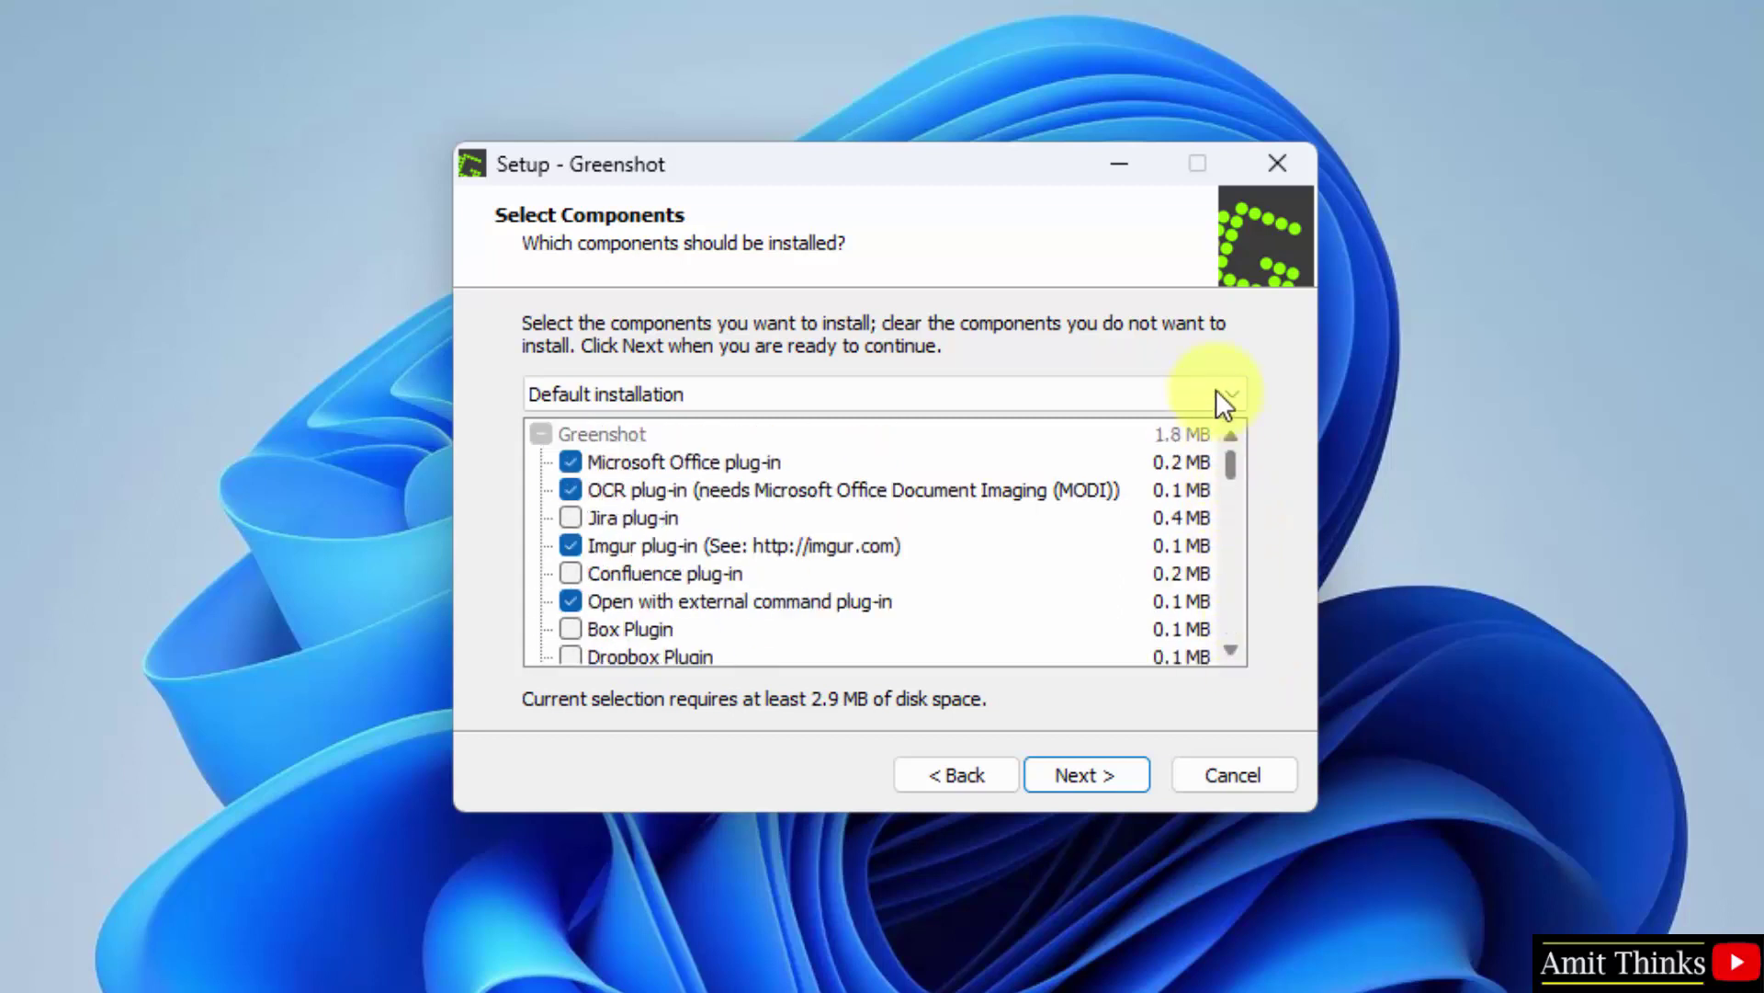
pyautogui.click(1121, 775)
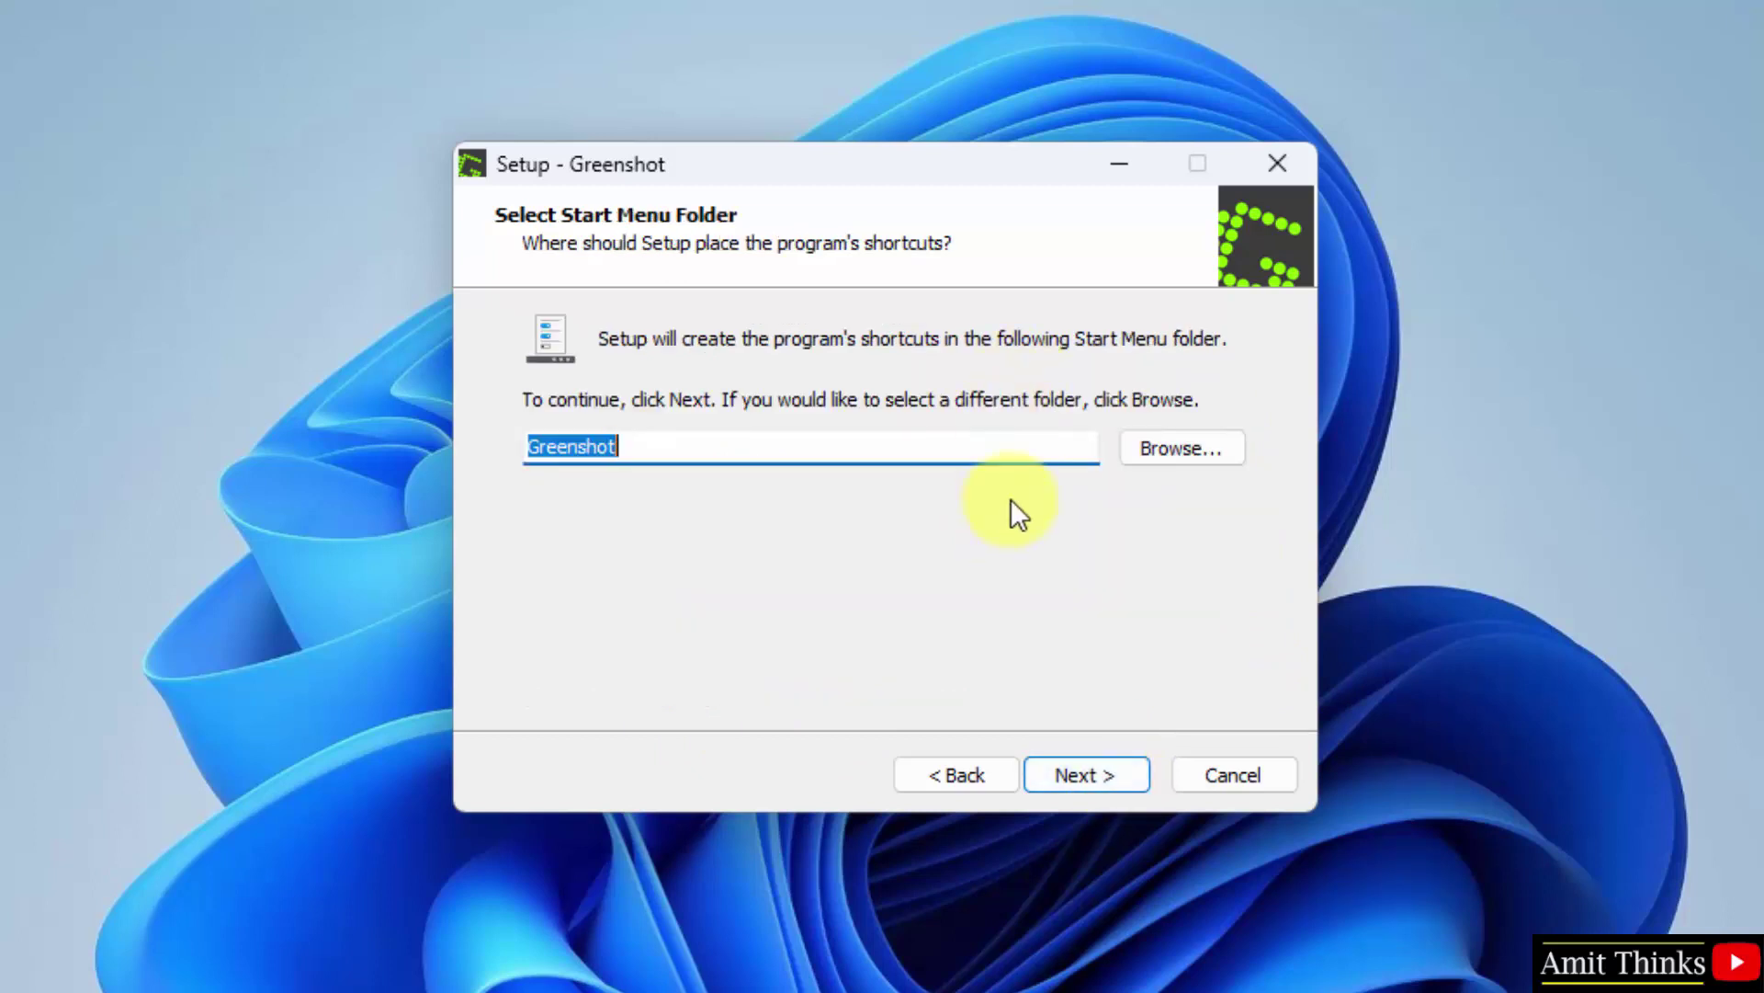
# Keep the Greenshot Start Menu folder, skip additional tasks, and install Greenshot.
pyautogui.click(1059, 783)
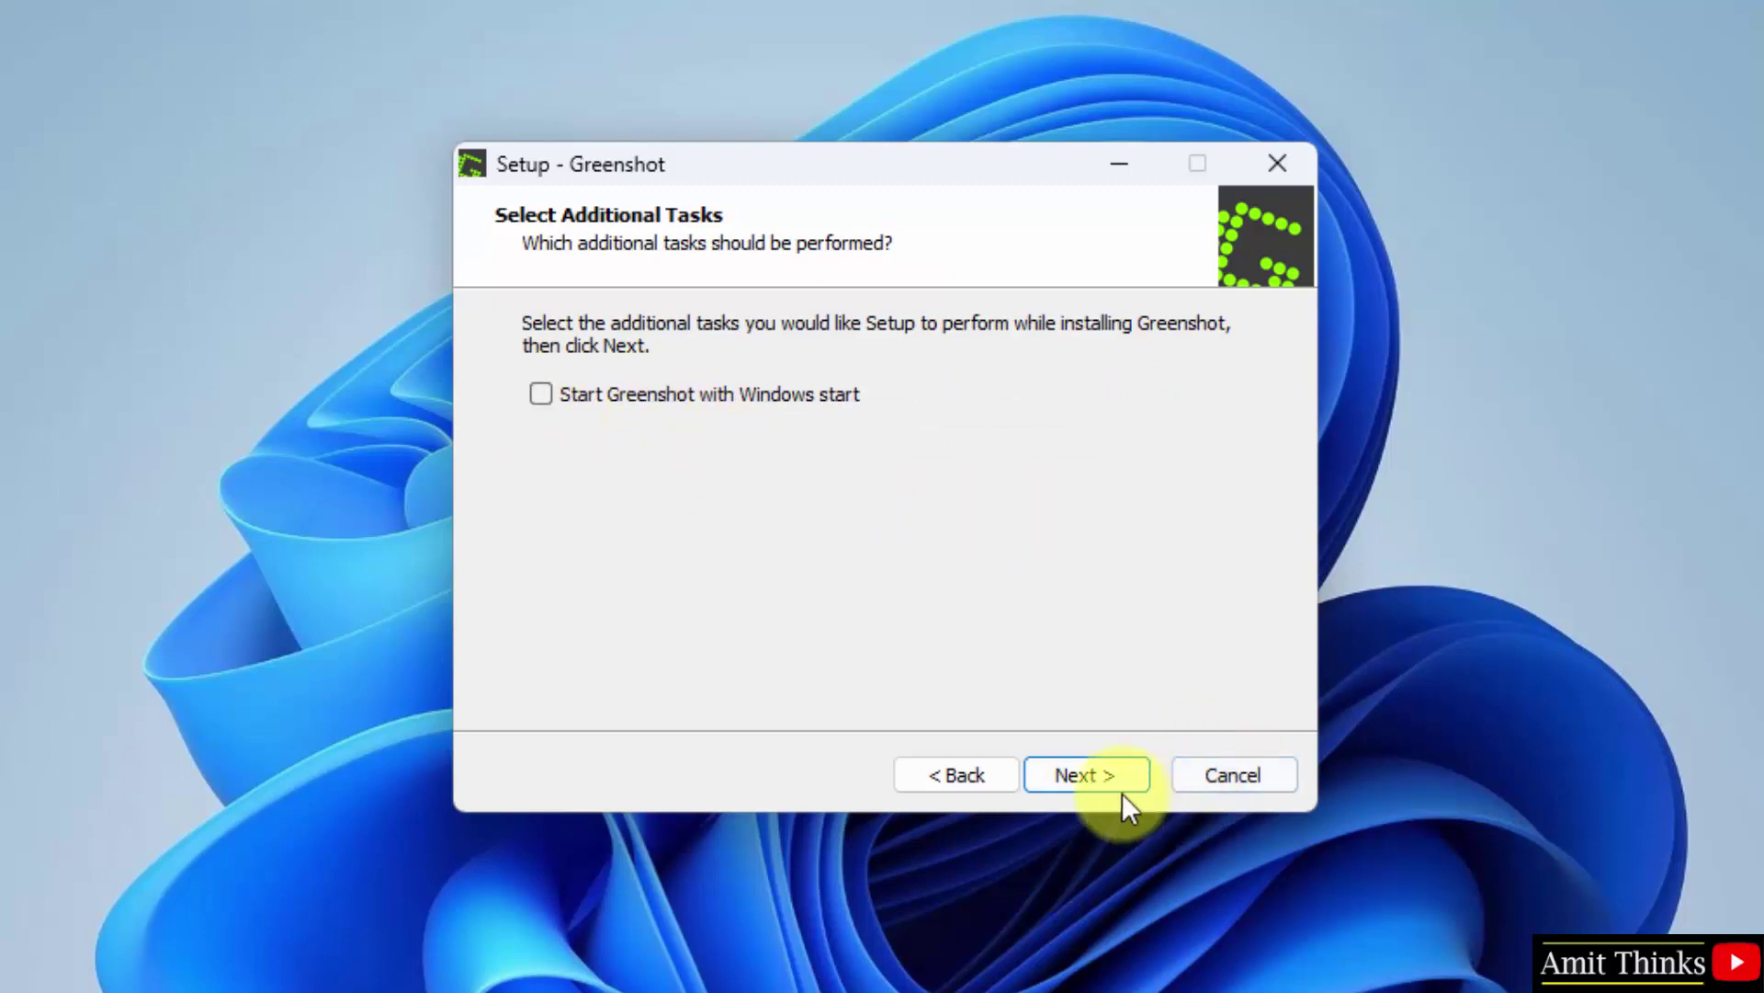
pyautogui.click(1097, 775)
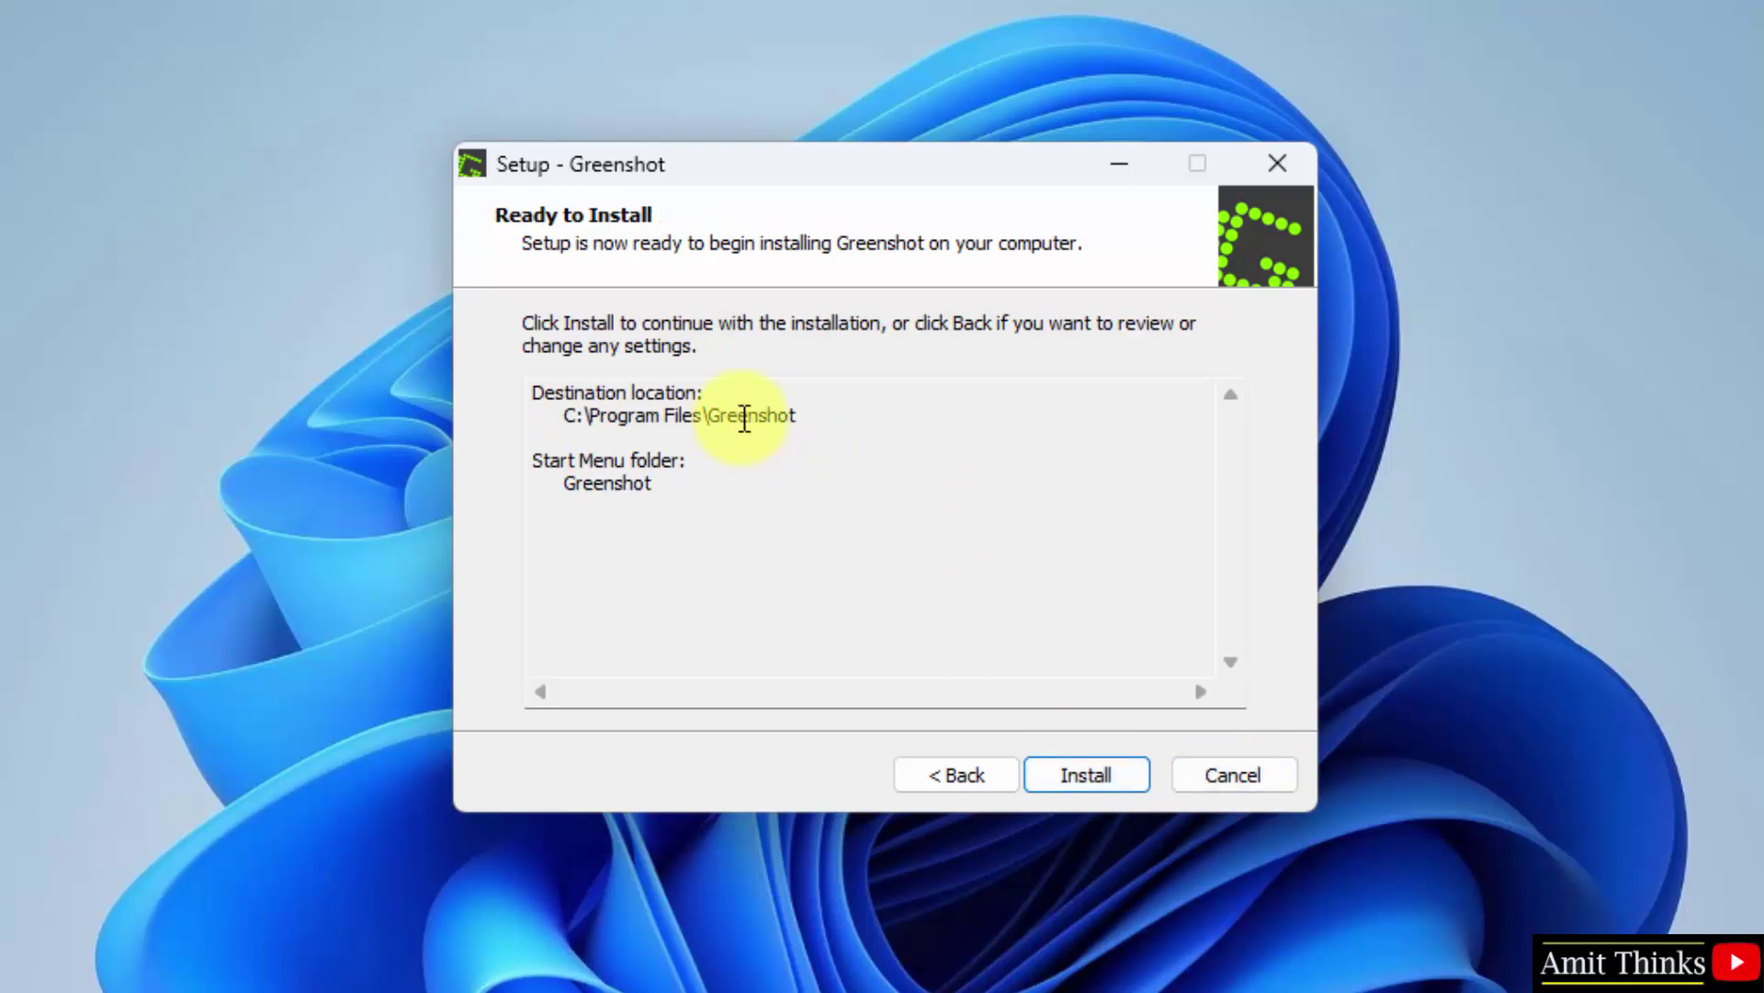
pyautogui.click(1097, 770)
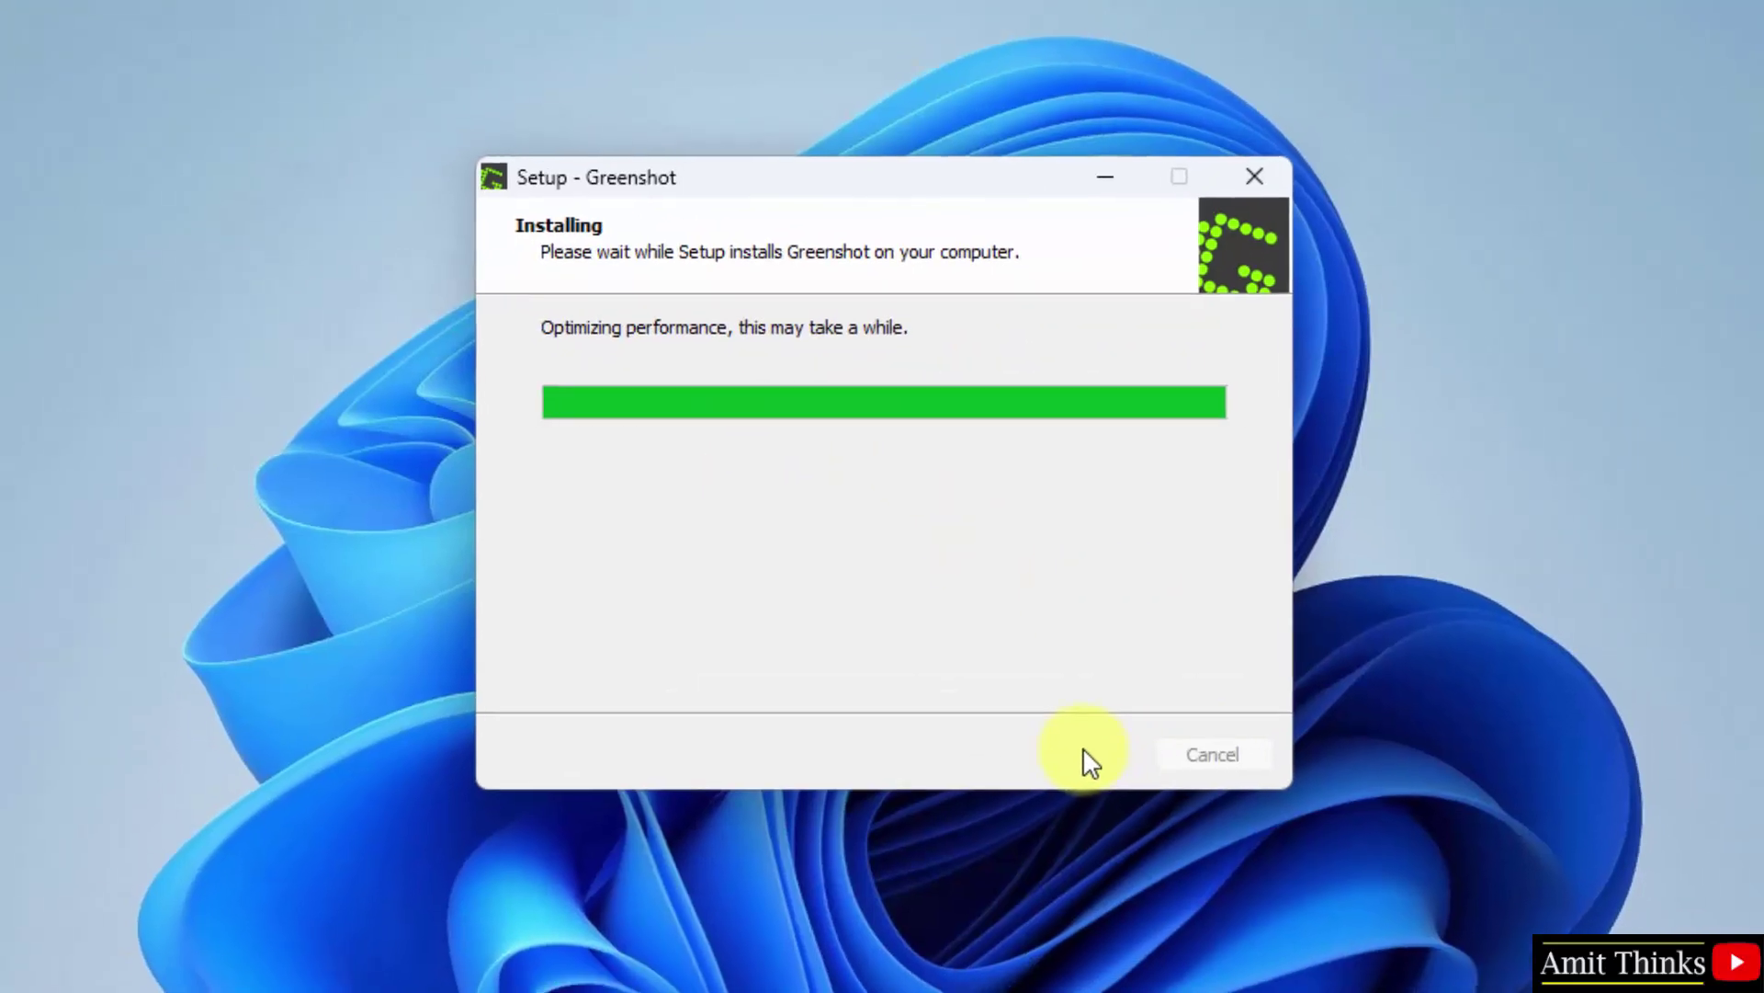
pyautogui.click(1077, 755)
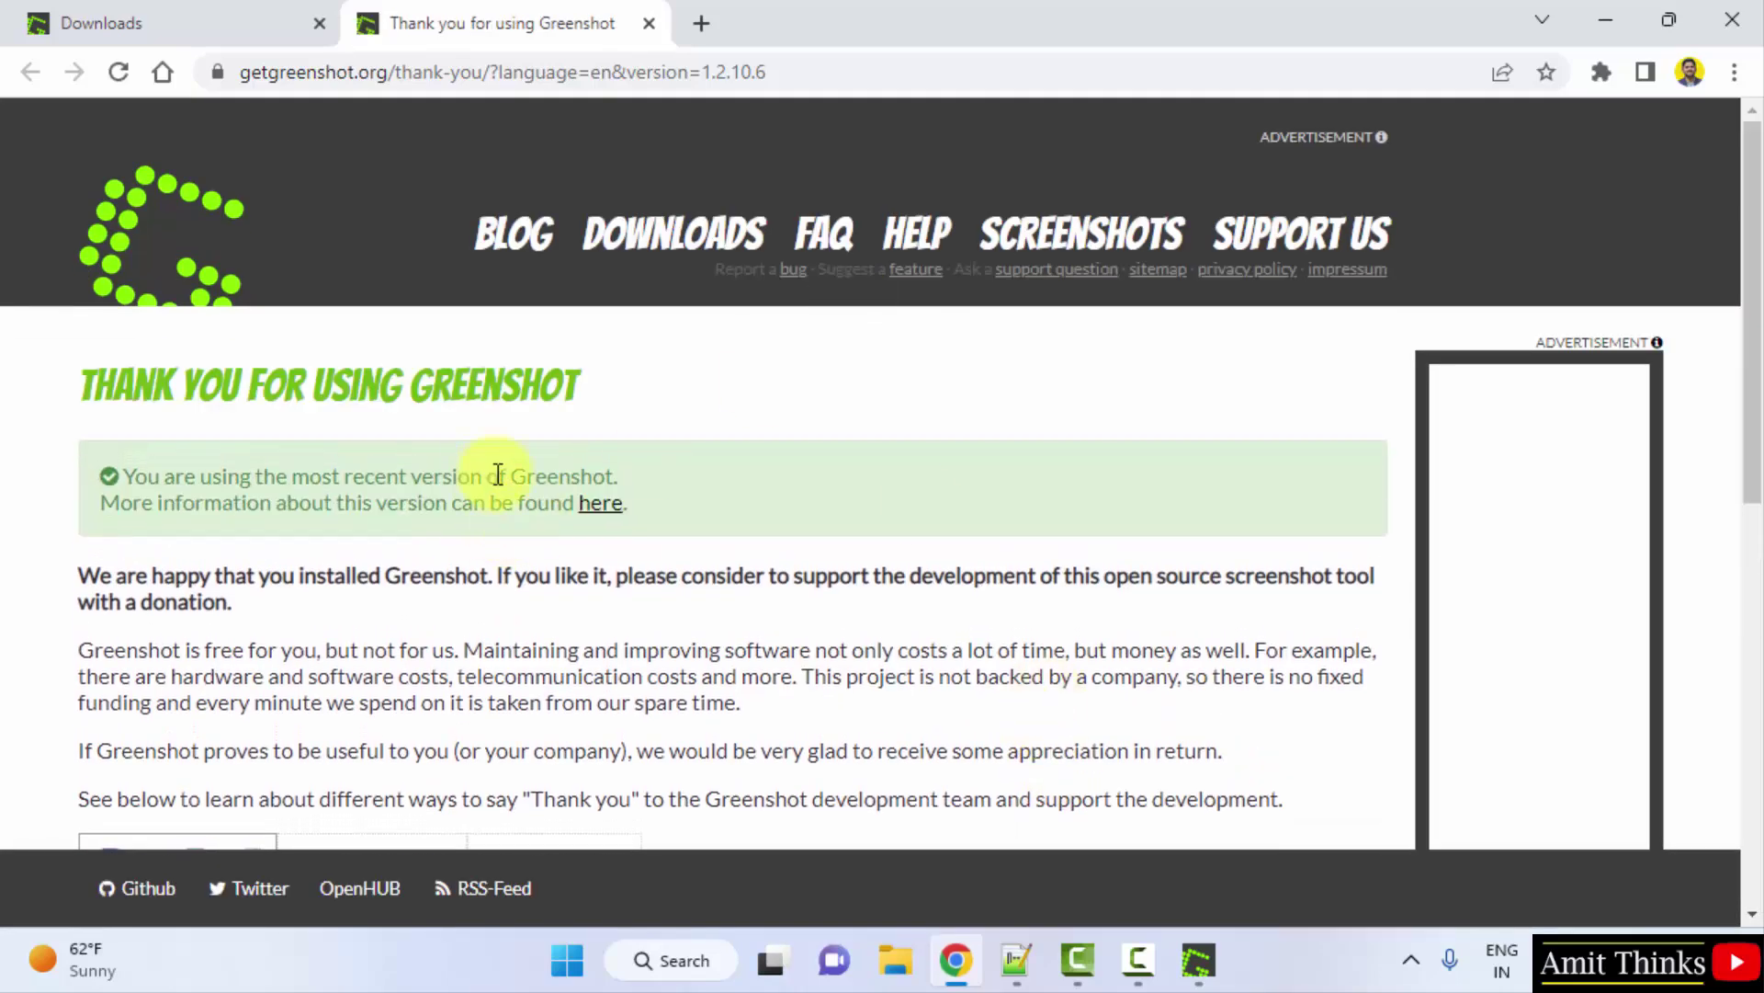
pyautogui.click(1587, 6)
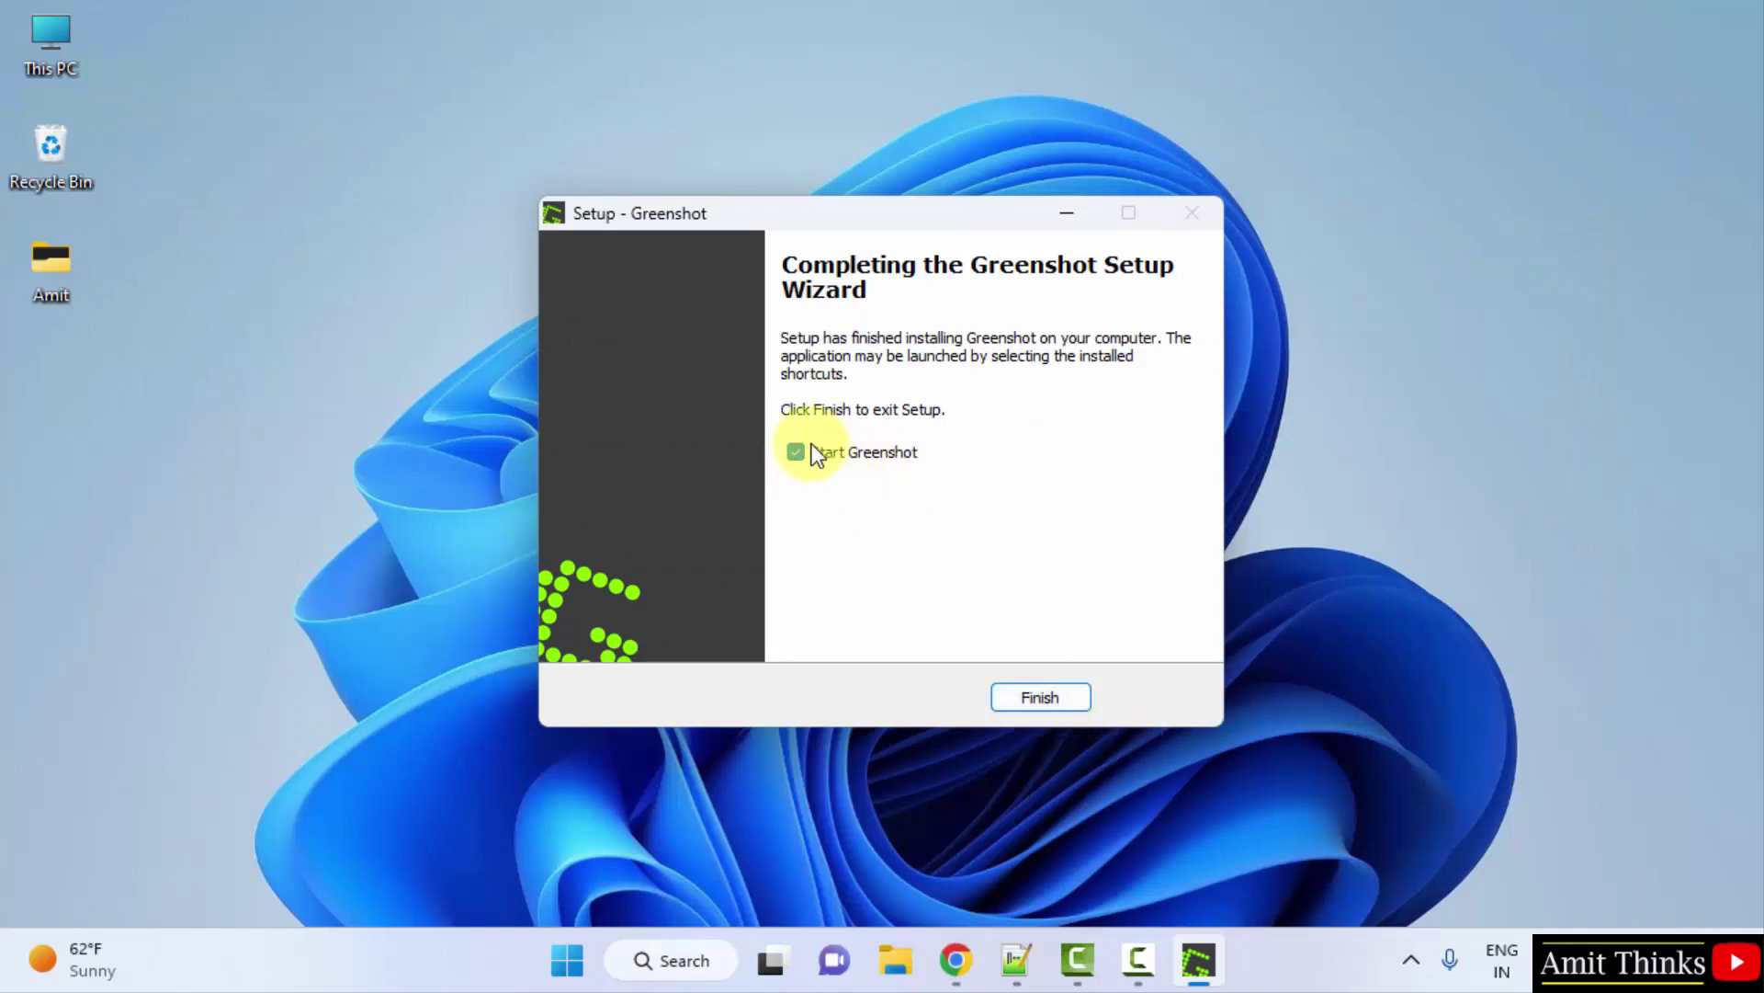
# Finish setup with Start Greenshot ticked and reveal the hidden tray icons.
pyautogui.click(1066, 697)
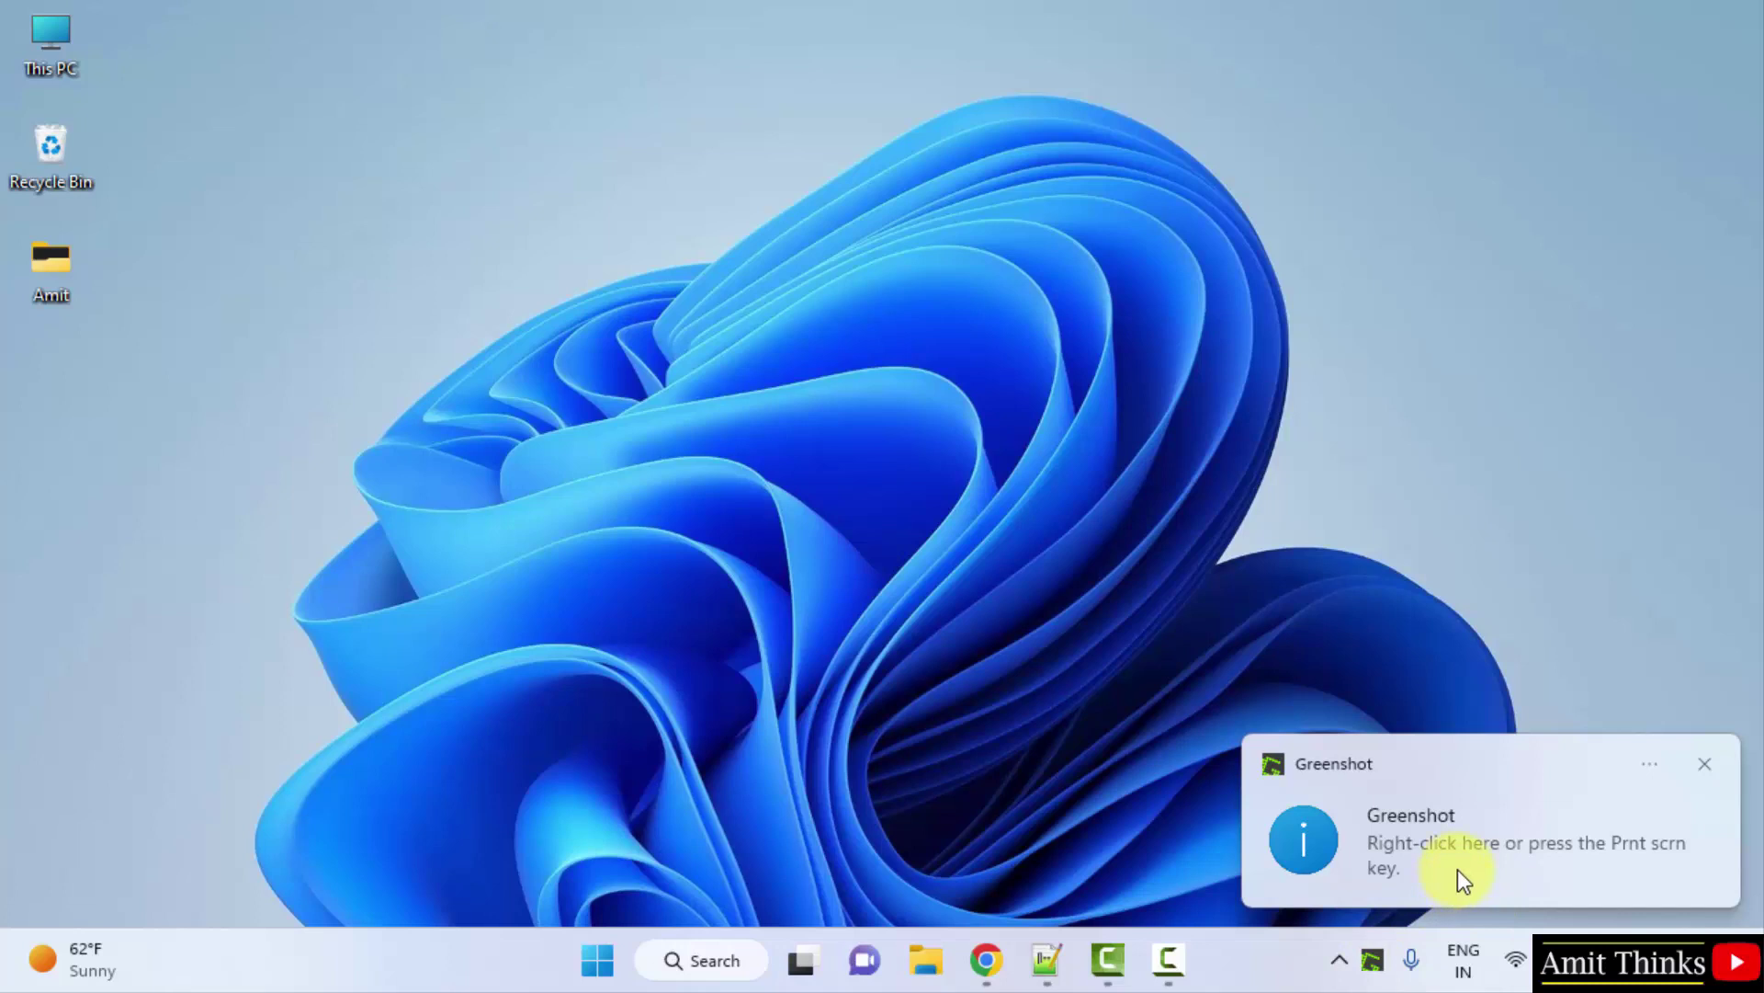
pyautogui.click(1374, 965)
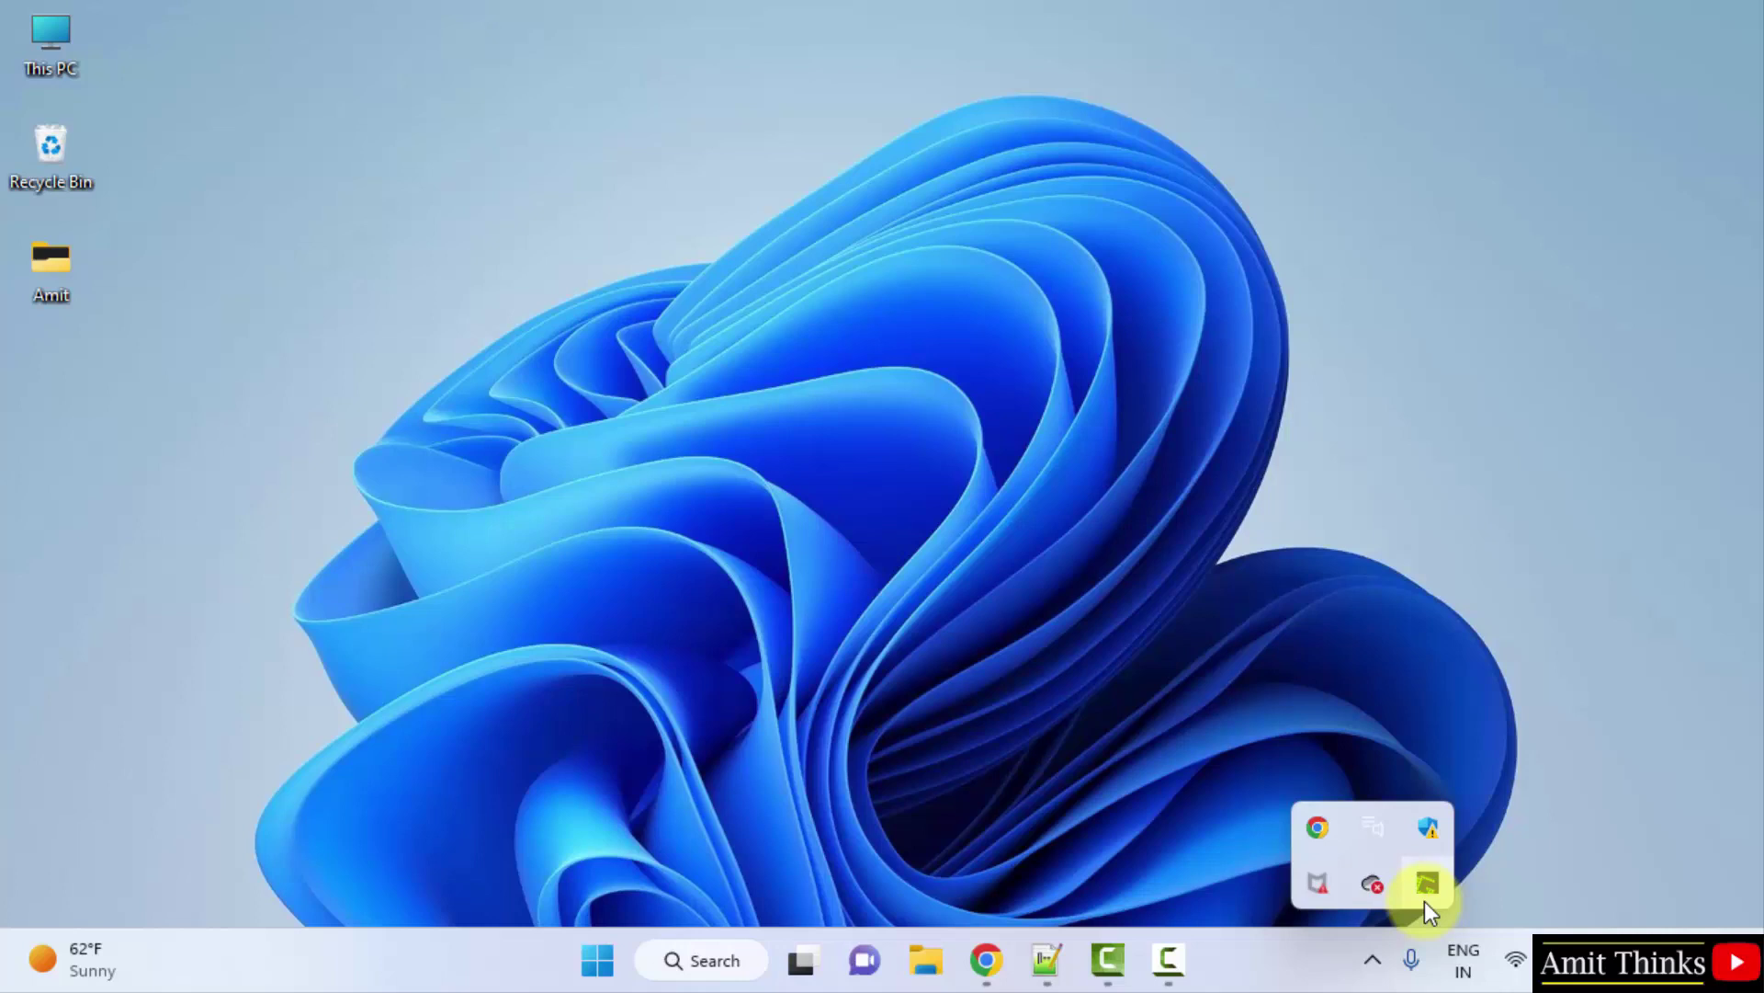
# View Greenshot's tray menu, then capture the full screen with Ctrl+Print Screen.
pyautogui.rightClick(1424, 902)
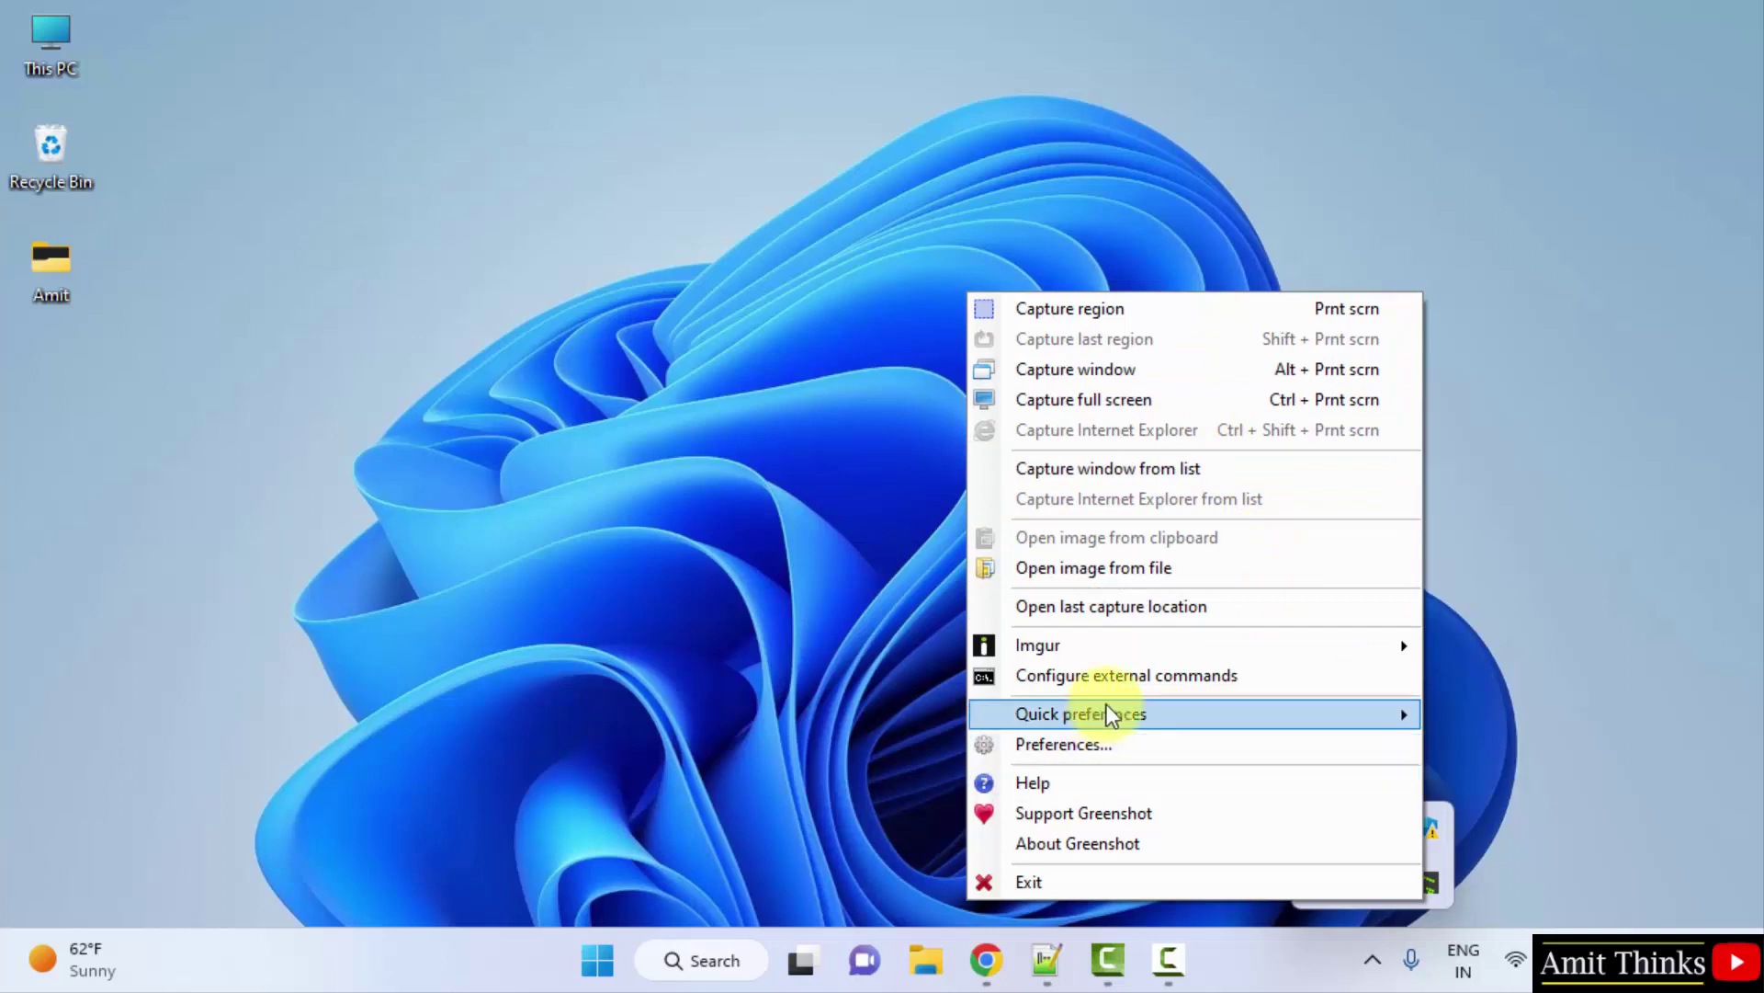
pyautogui.moveTo(1110, 724)
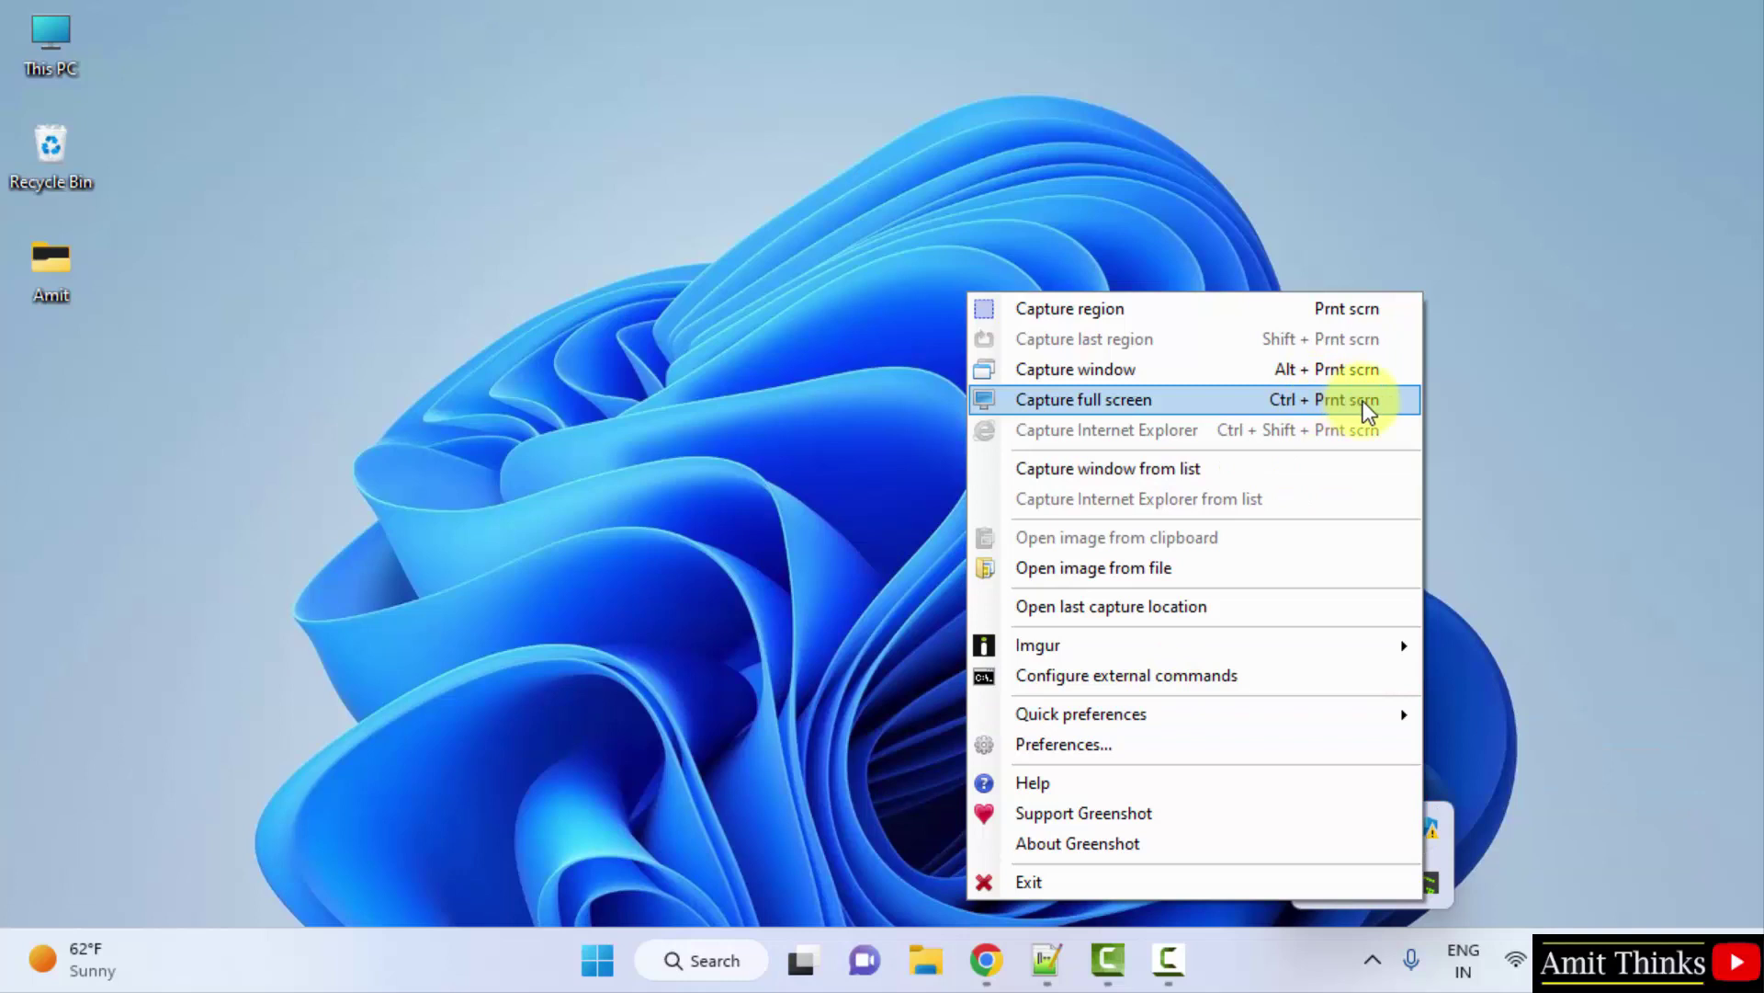
pyautogui.press('ctrl+Print')
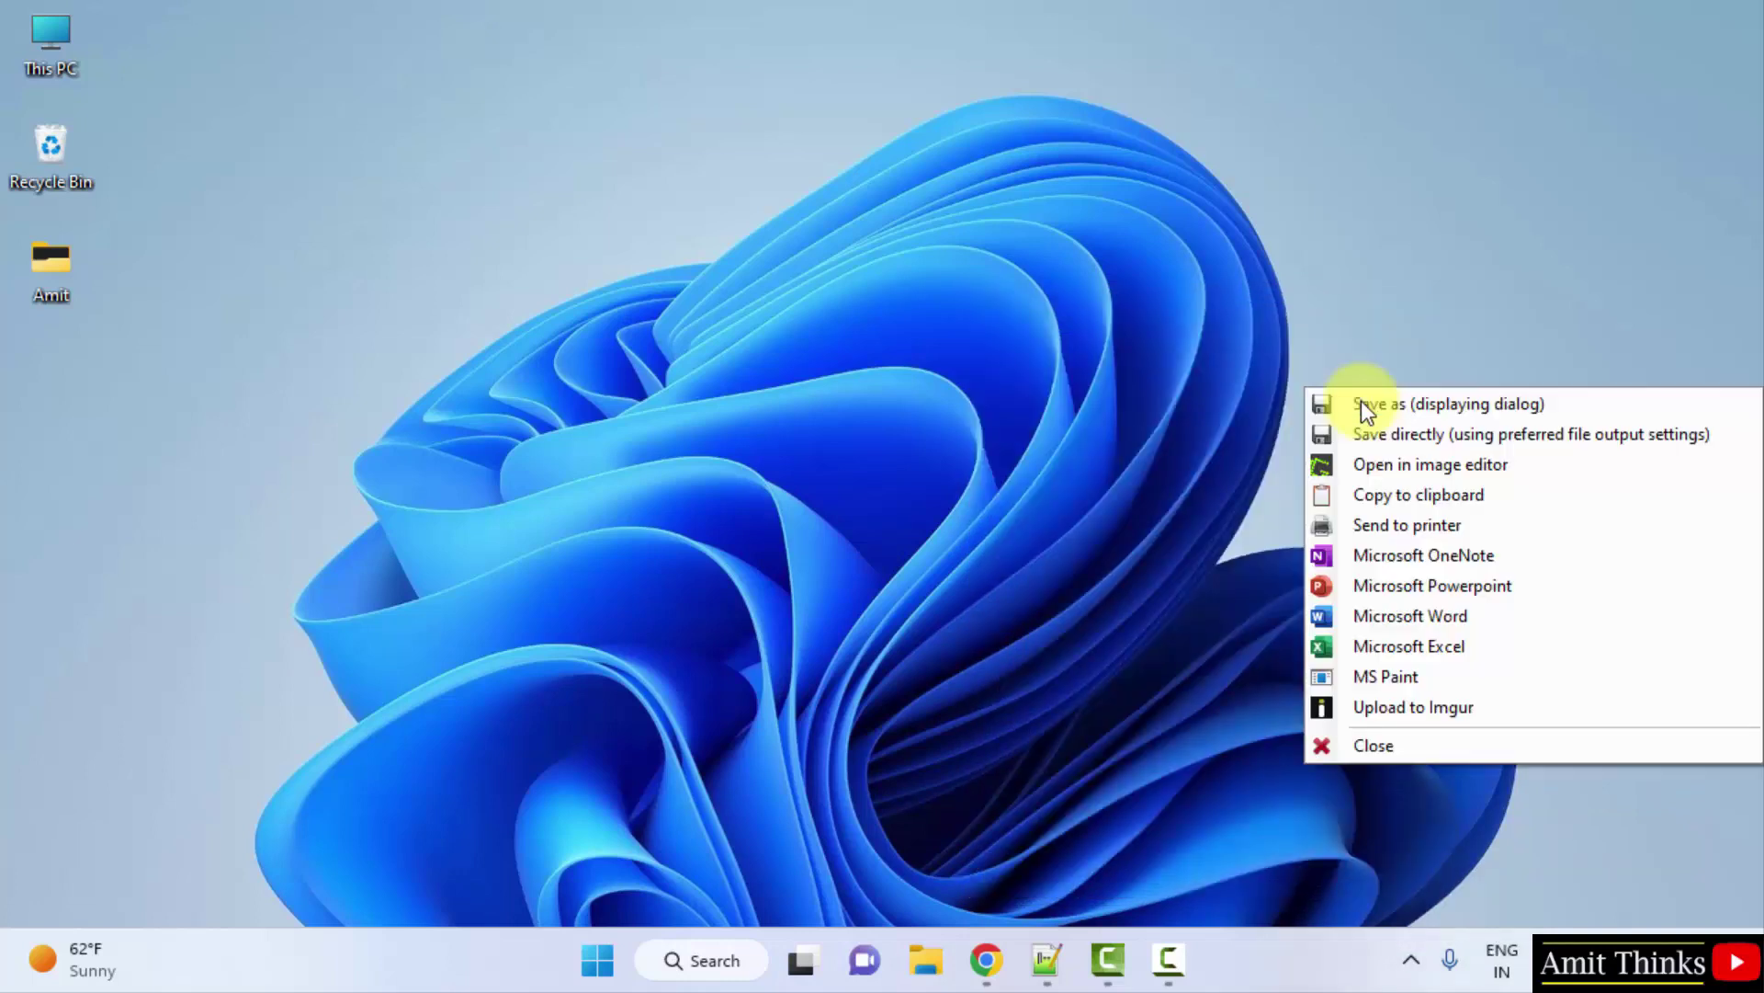
# Save the capture to the Desktop as MyScreenshot.png.
pyautogui.click(1450, 407)
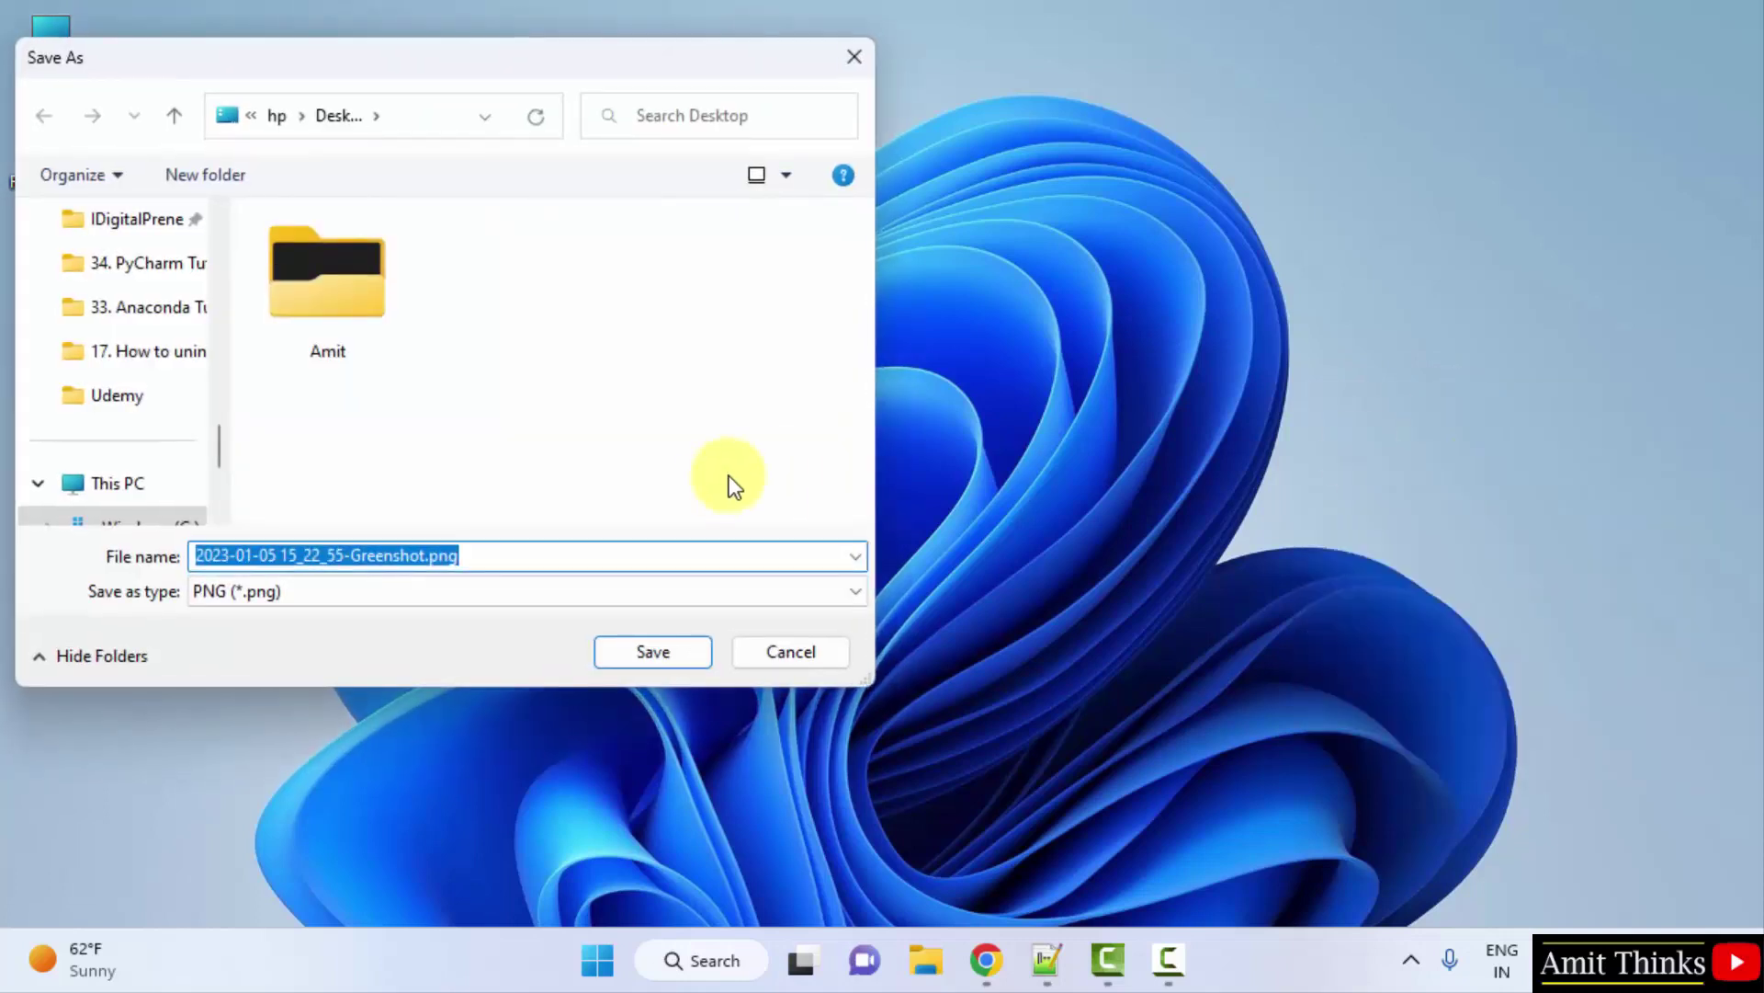
pyautogui.click(401, 113)
pyautogui.click(404, 114)
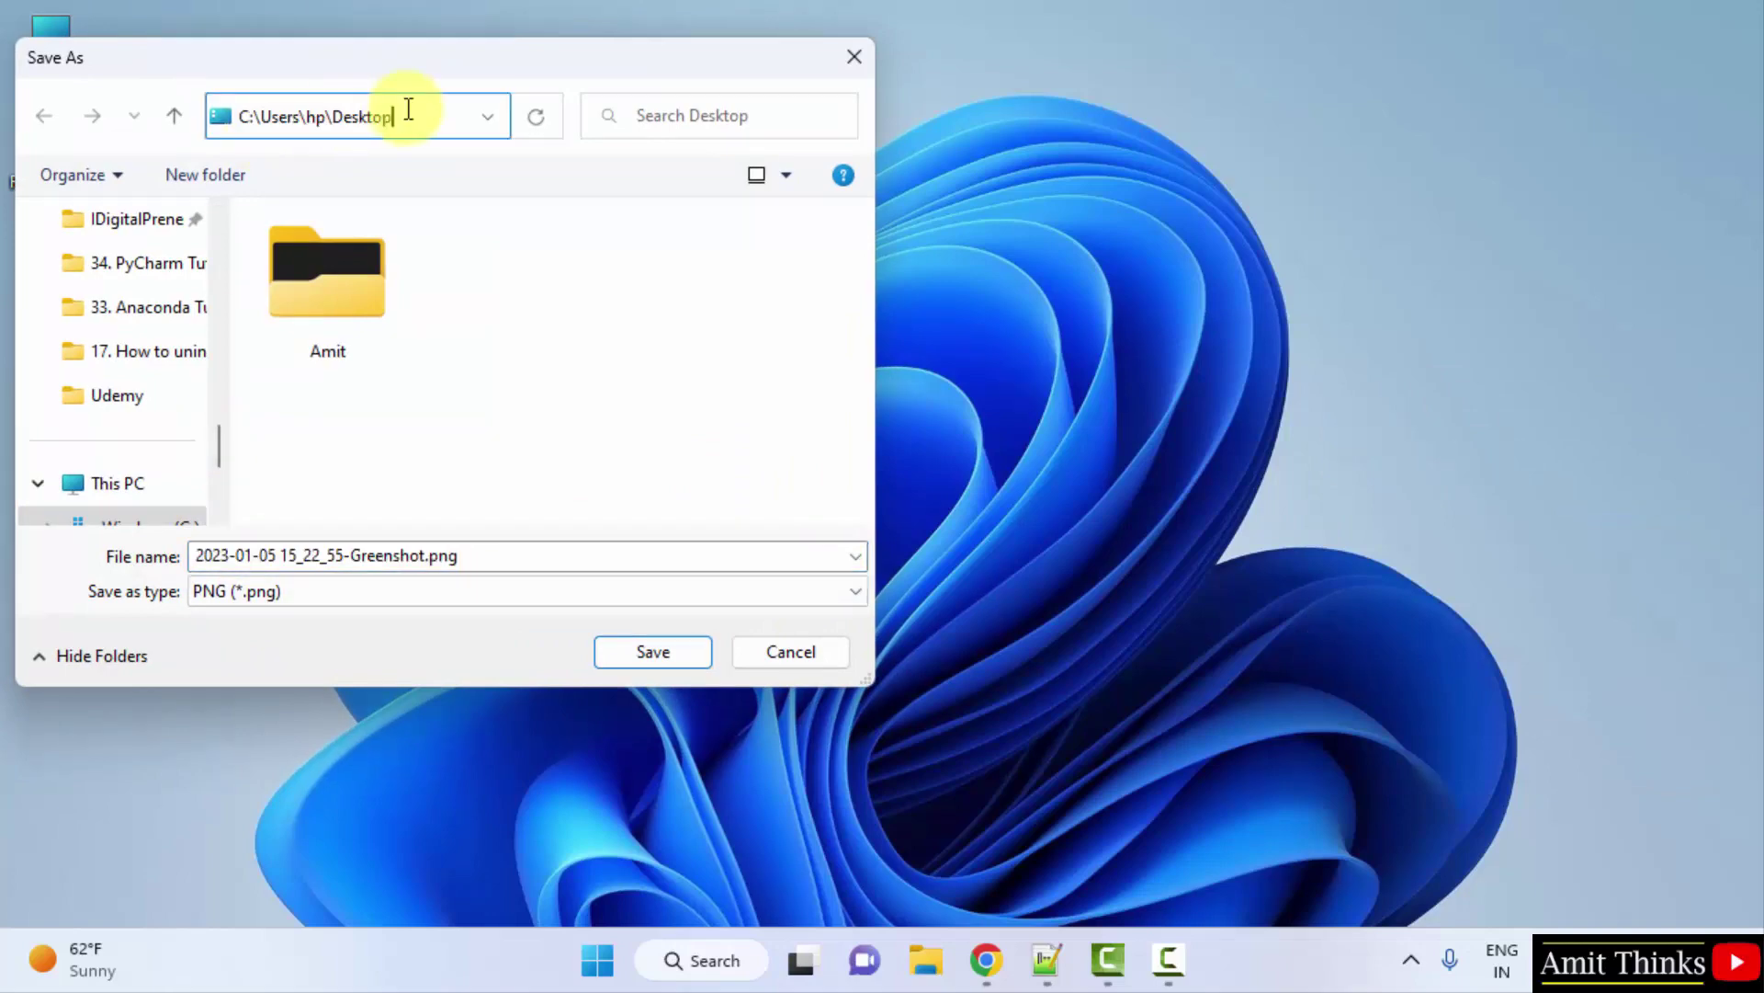
pyautogui.click(438, 557)
pyautogui.moveTo(425, 557); pyautogui.dragTo(91, 566)
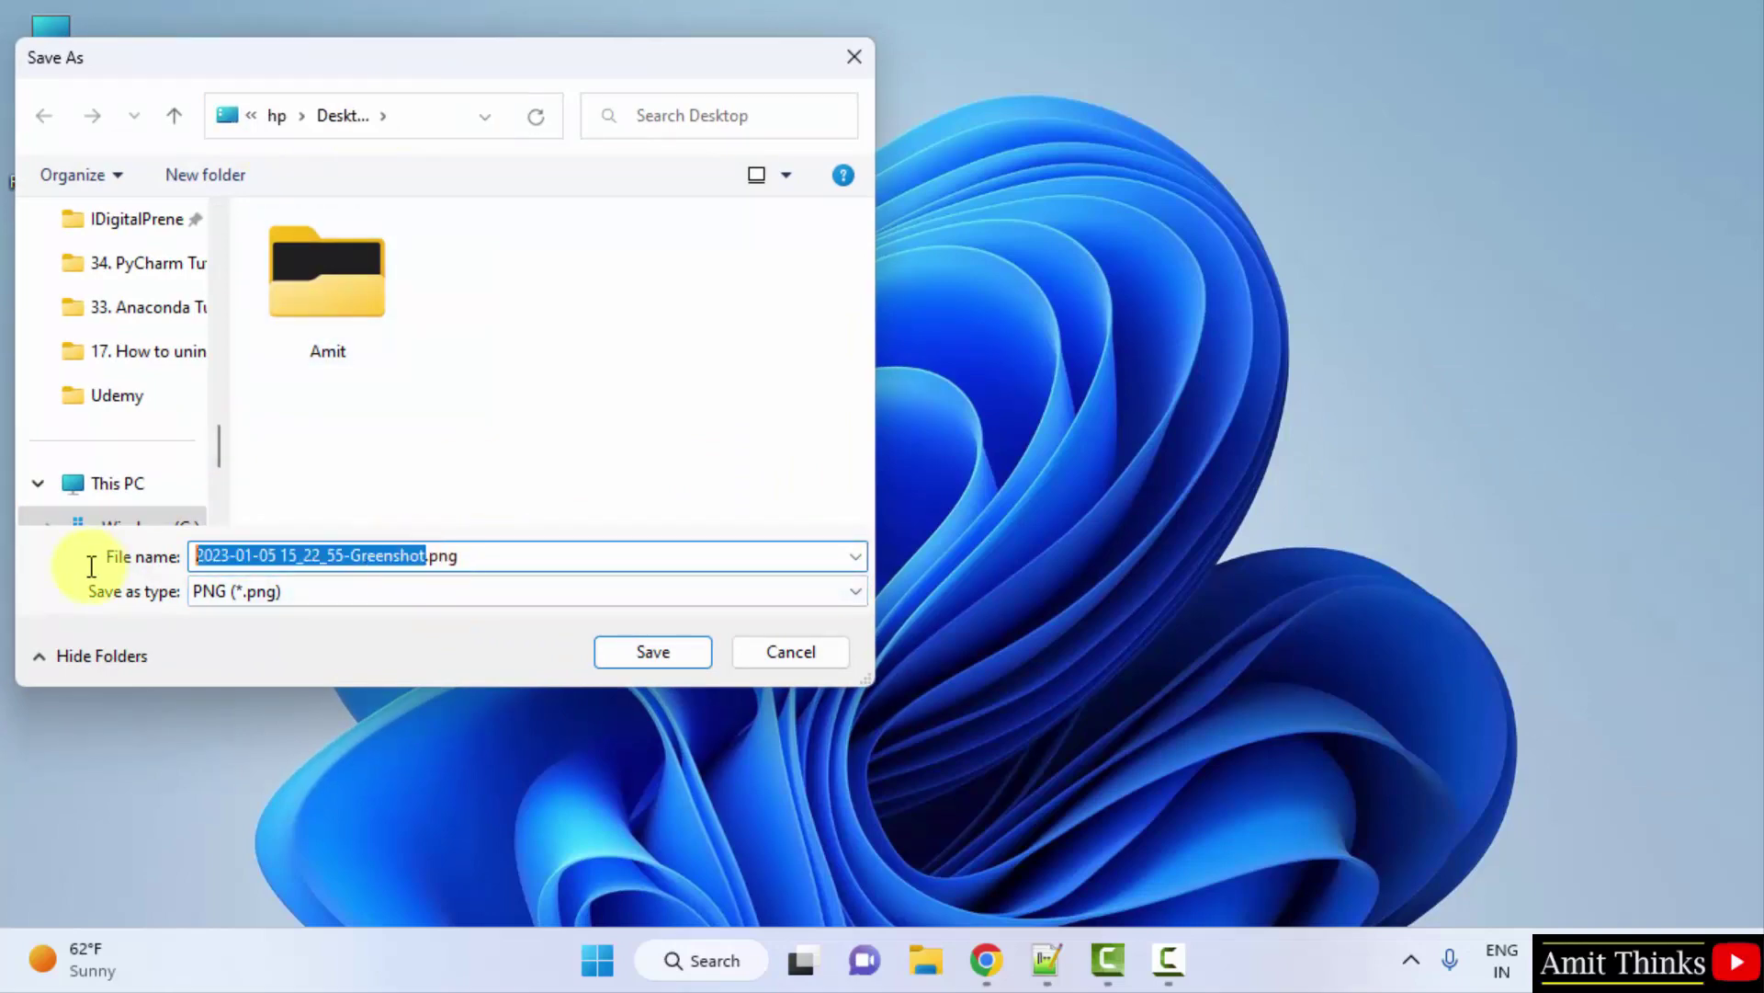
pyautogui.press('BackSpace')
pyautogui.write('MyS')
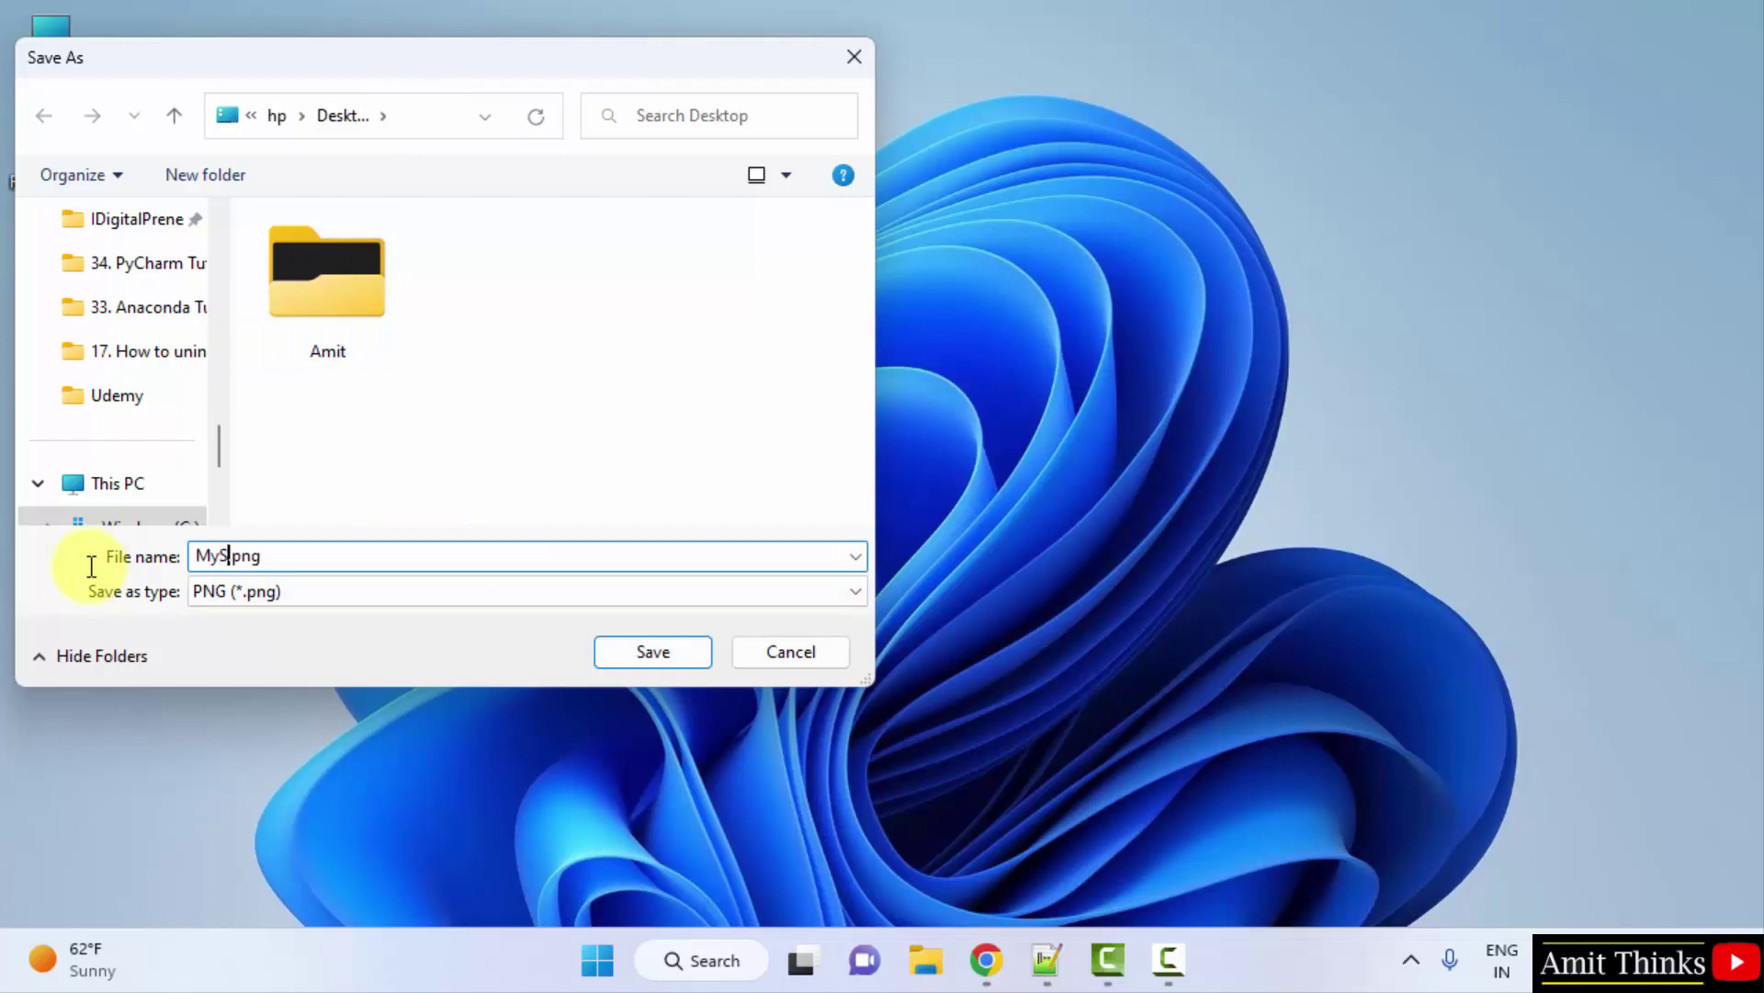
pyautogui.write('creenshot')
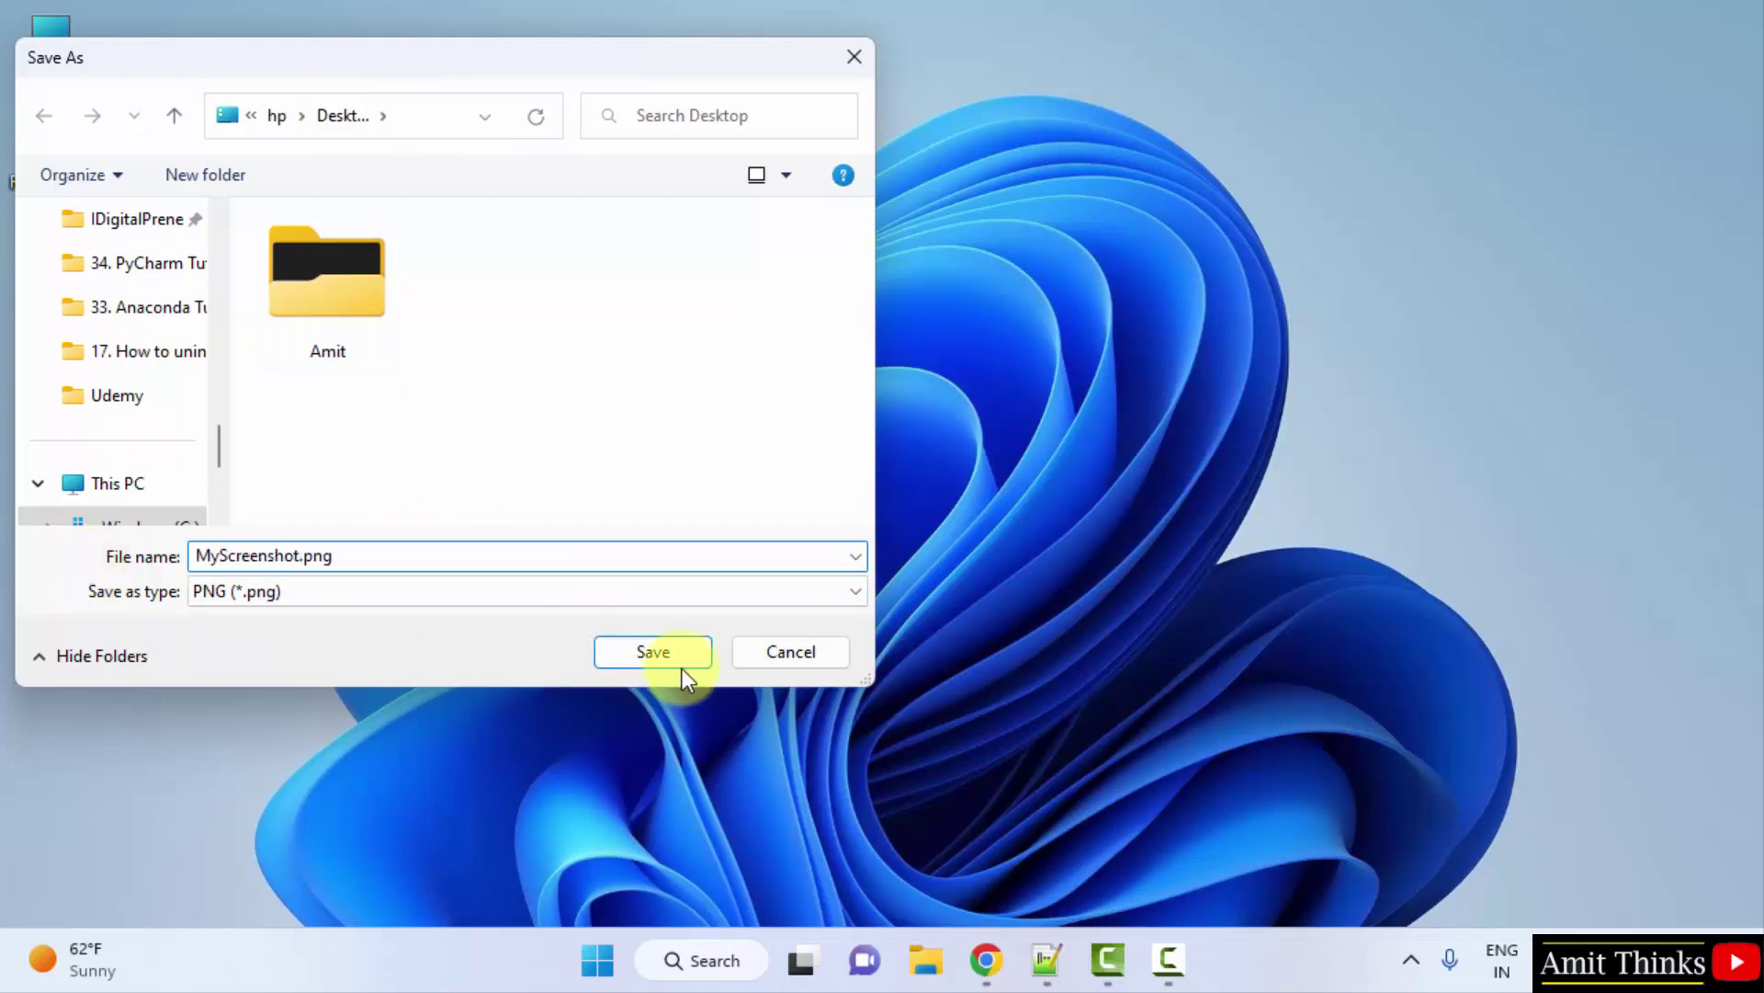
pyautogui.click(682, 660)
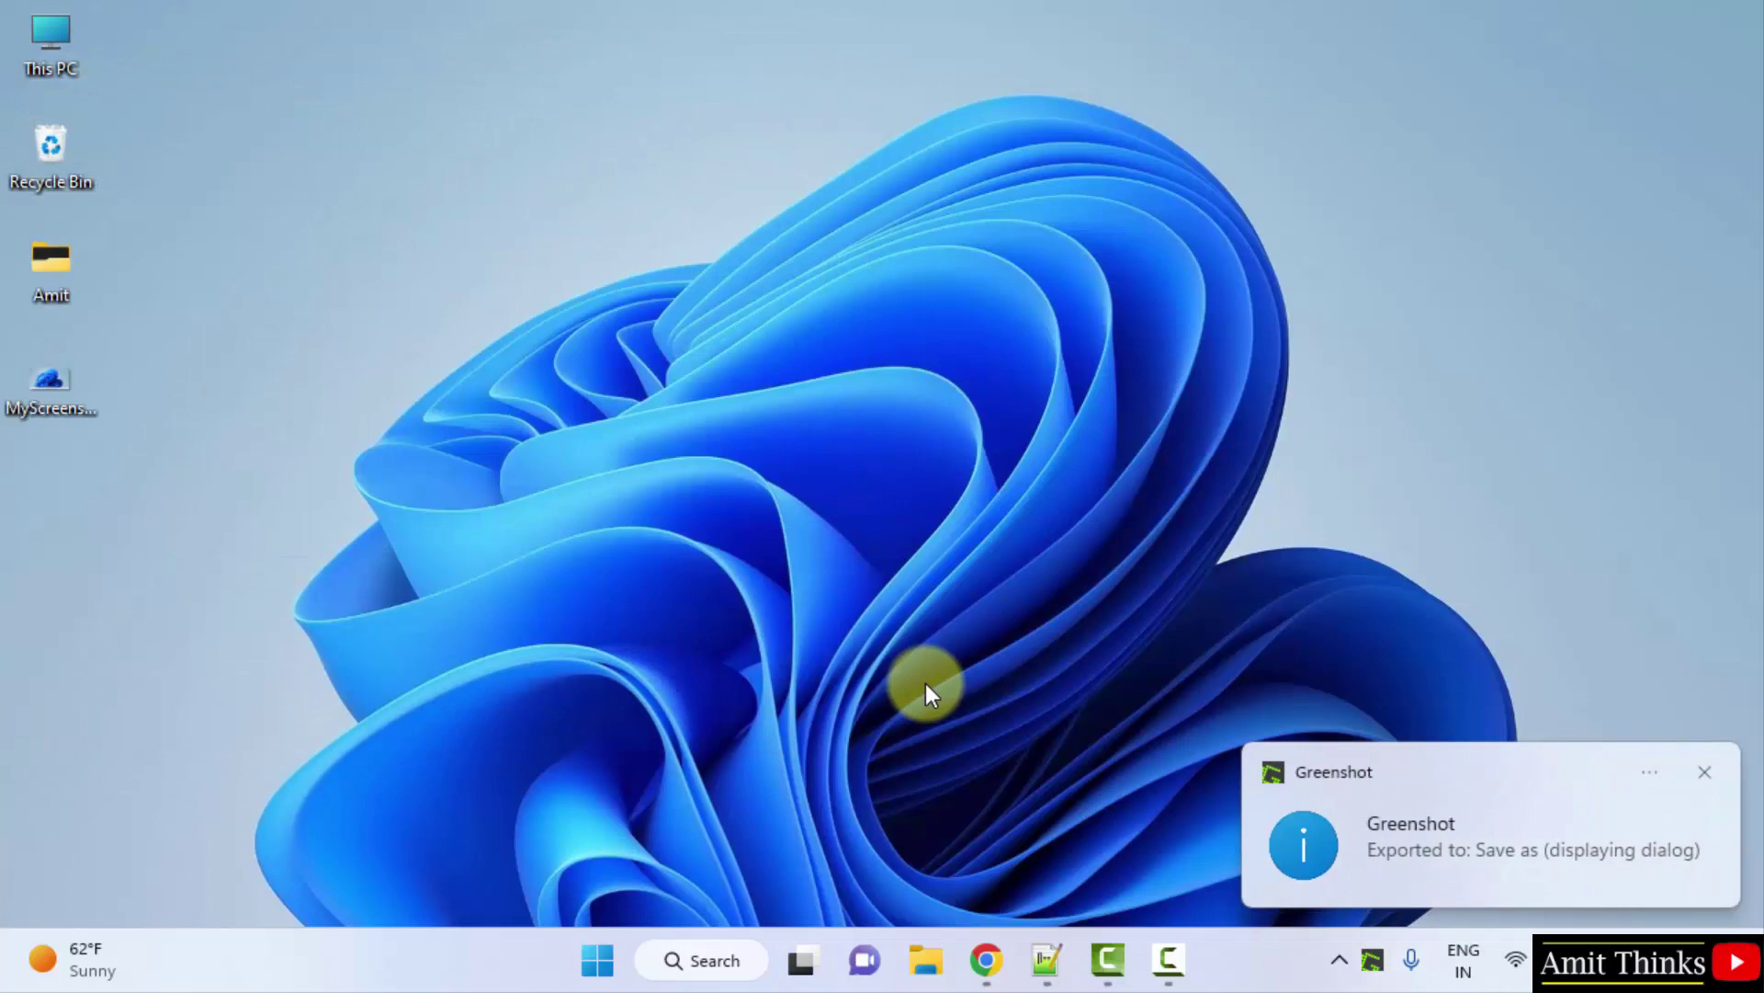
# Open MyScreenshot.png in Paint, zoom out to view it whole, then close Paint.
pyautogui.doubleClick(74, 407)
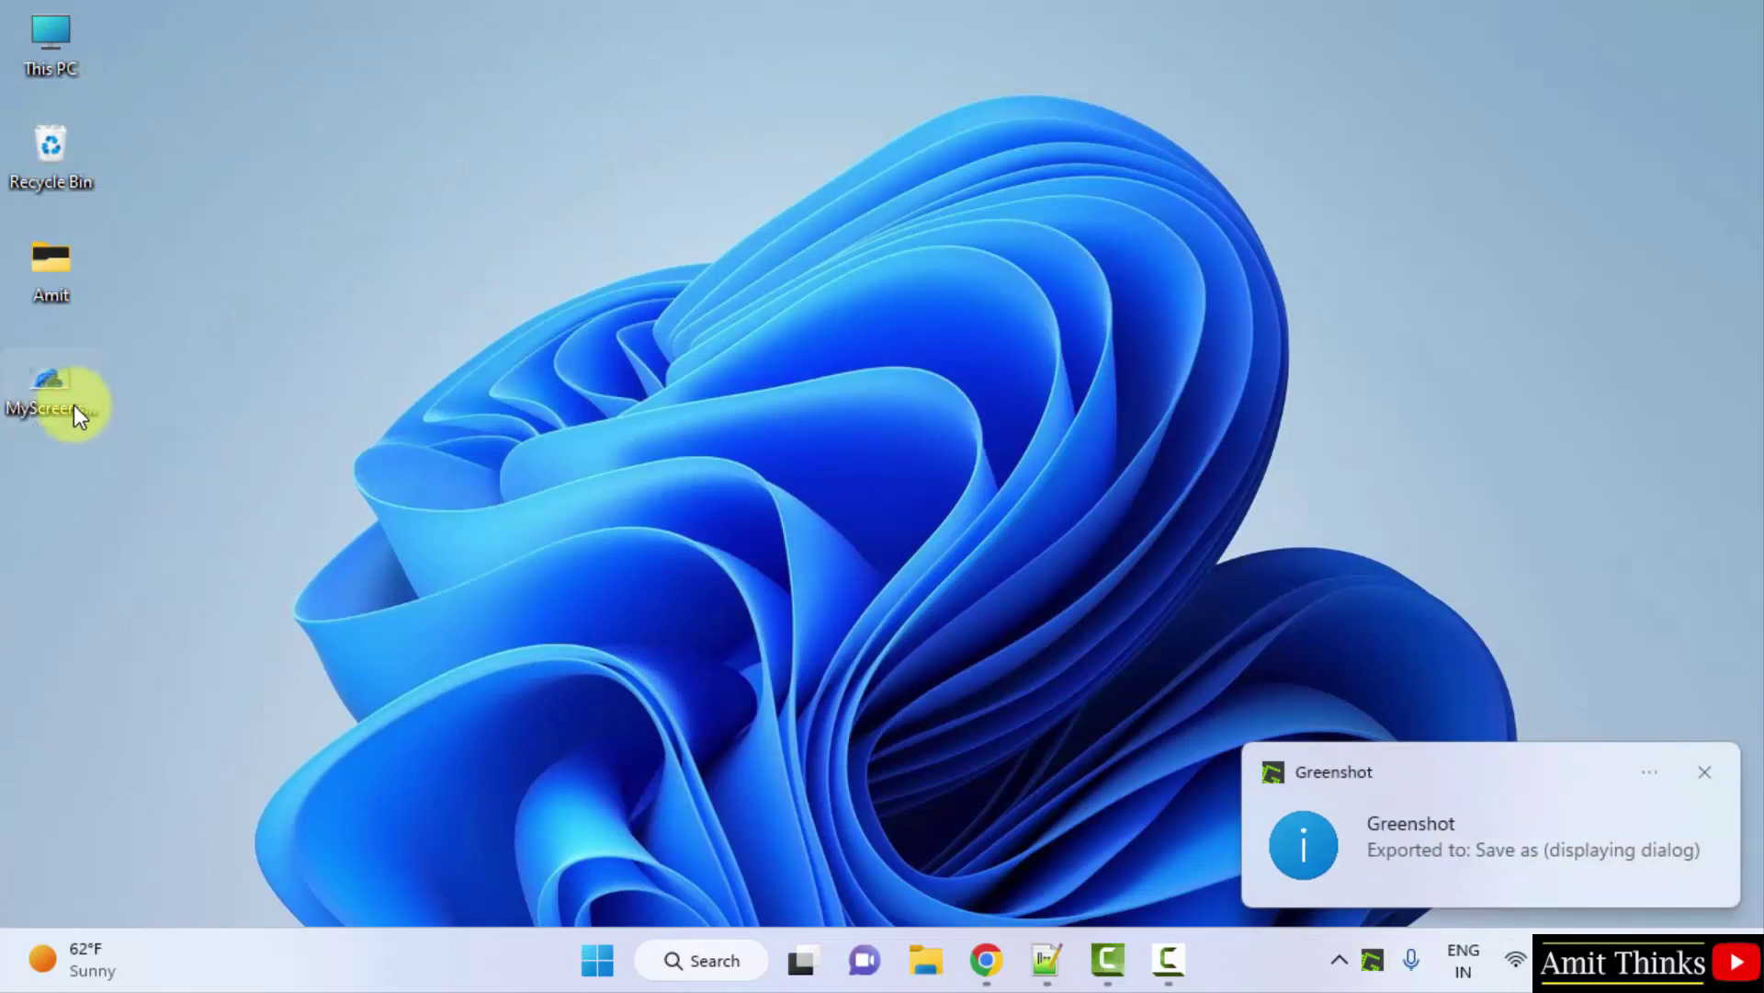
pyautogui.click(1705, 772)
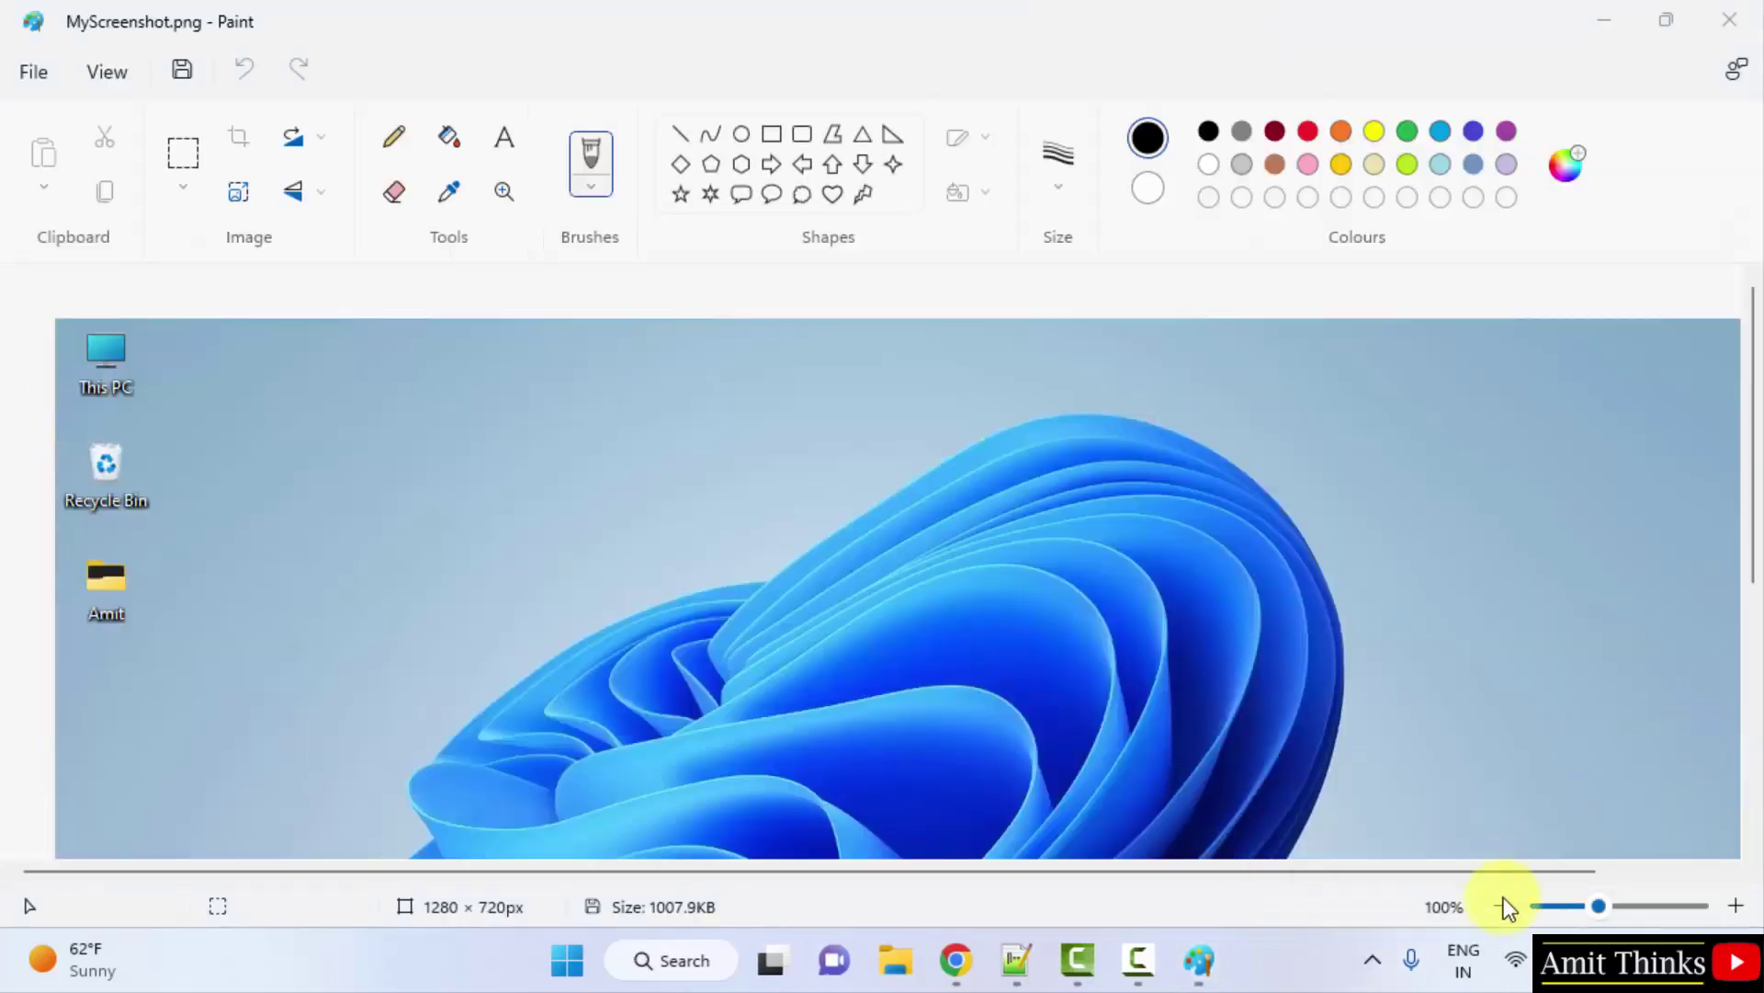
pyautogui.click(1502, 906)
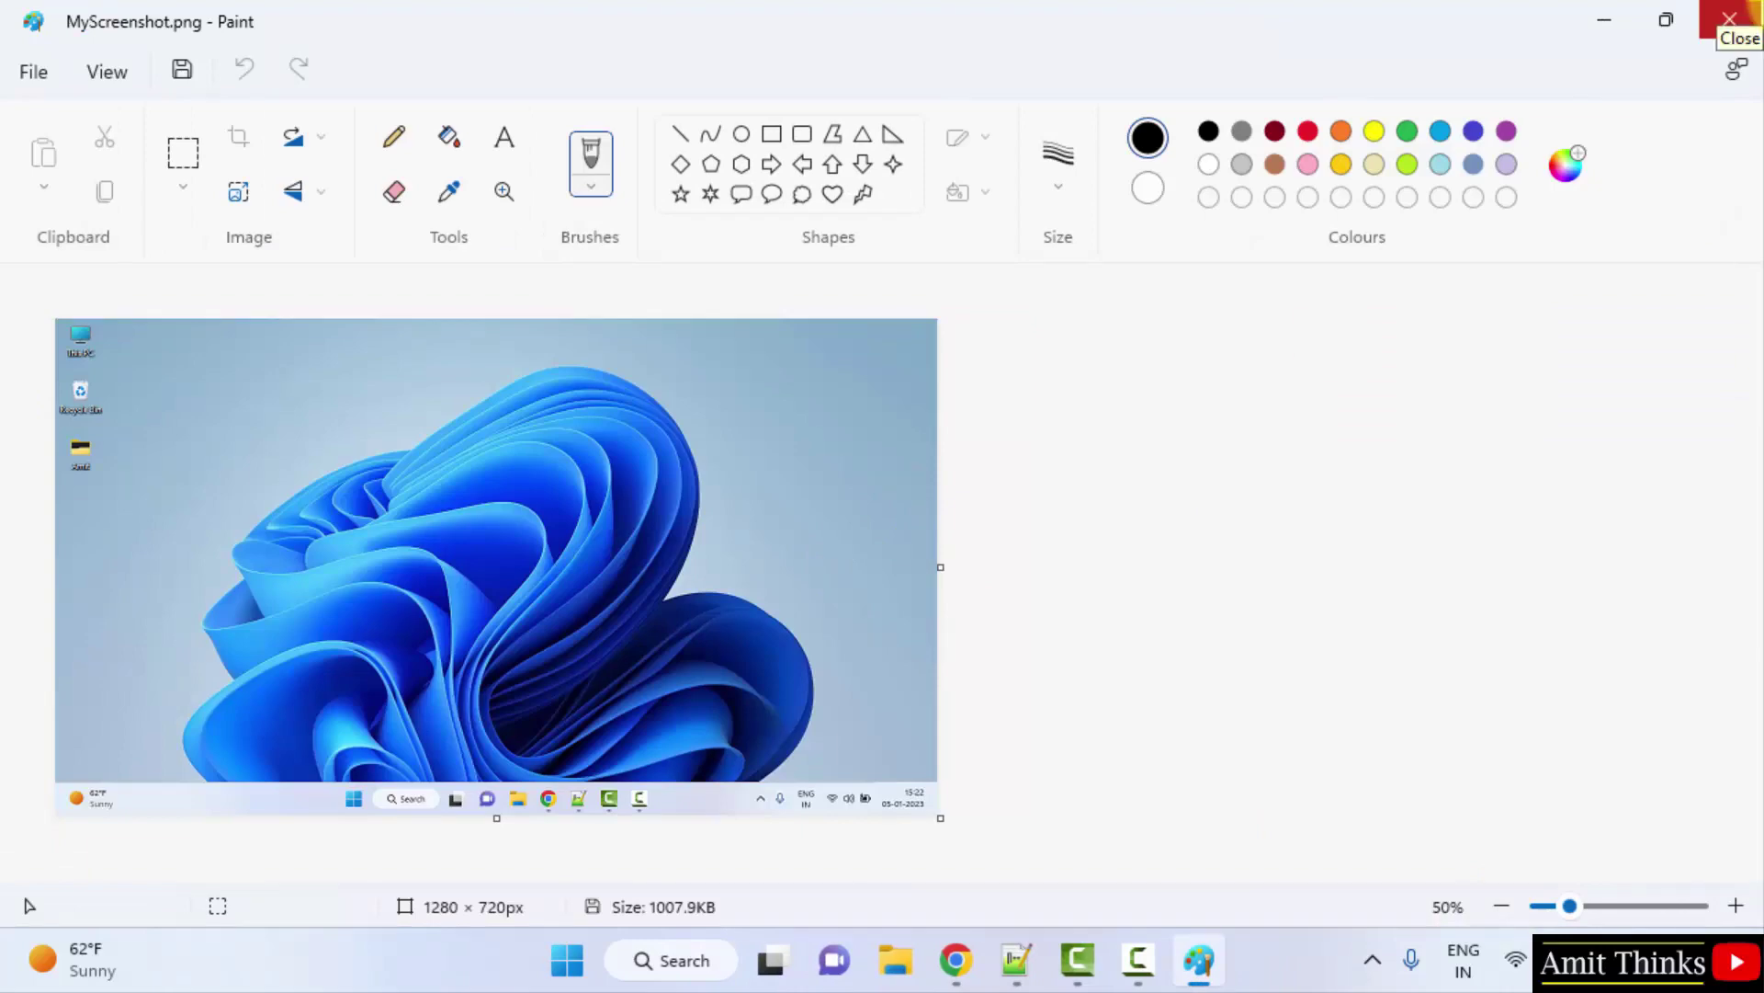
pyautogui.click(1729, 19)
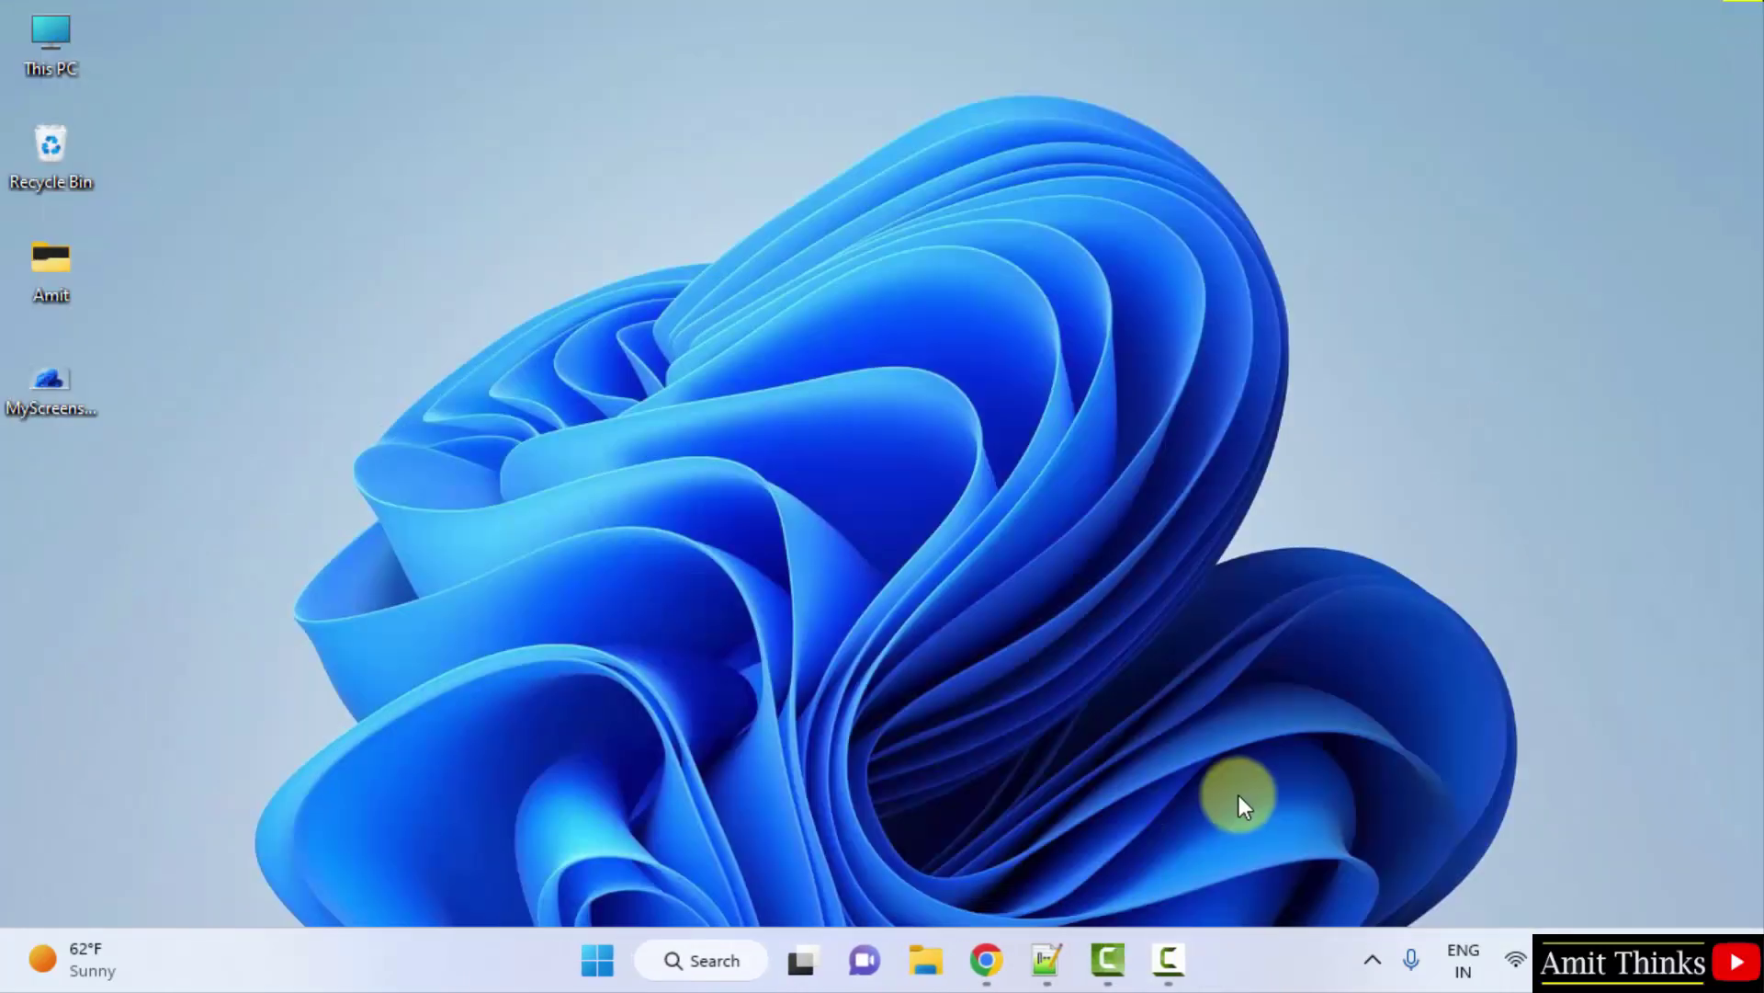
# Right-click the Greenshot icon among the hidden tray icons to reopen its menu.
pyautogui.click(1371, 958)
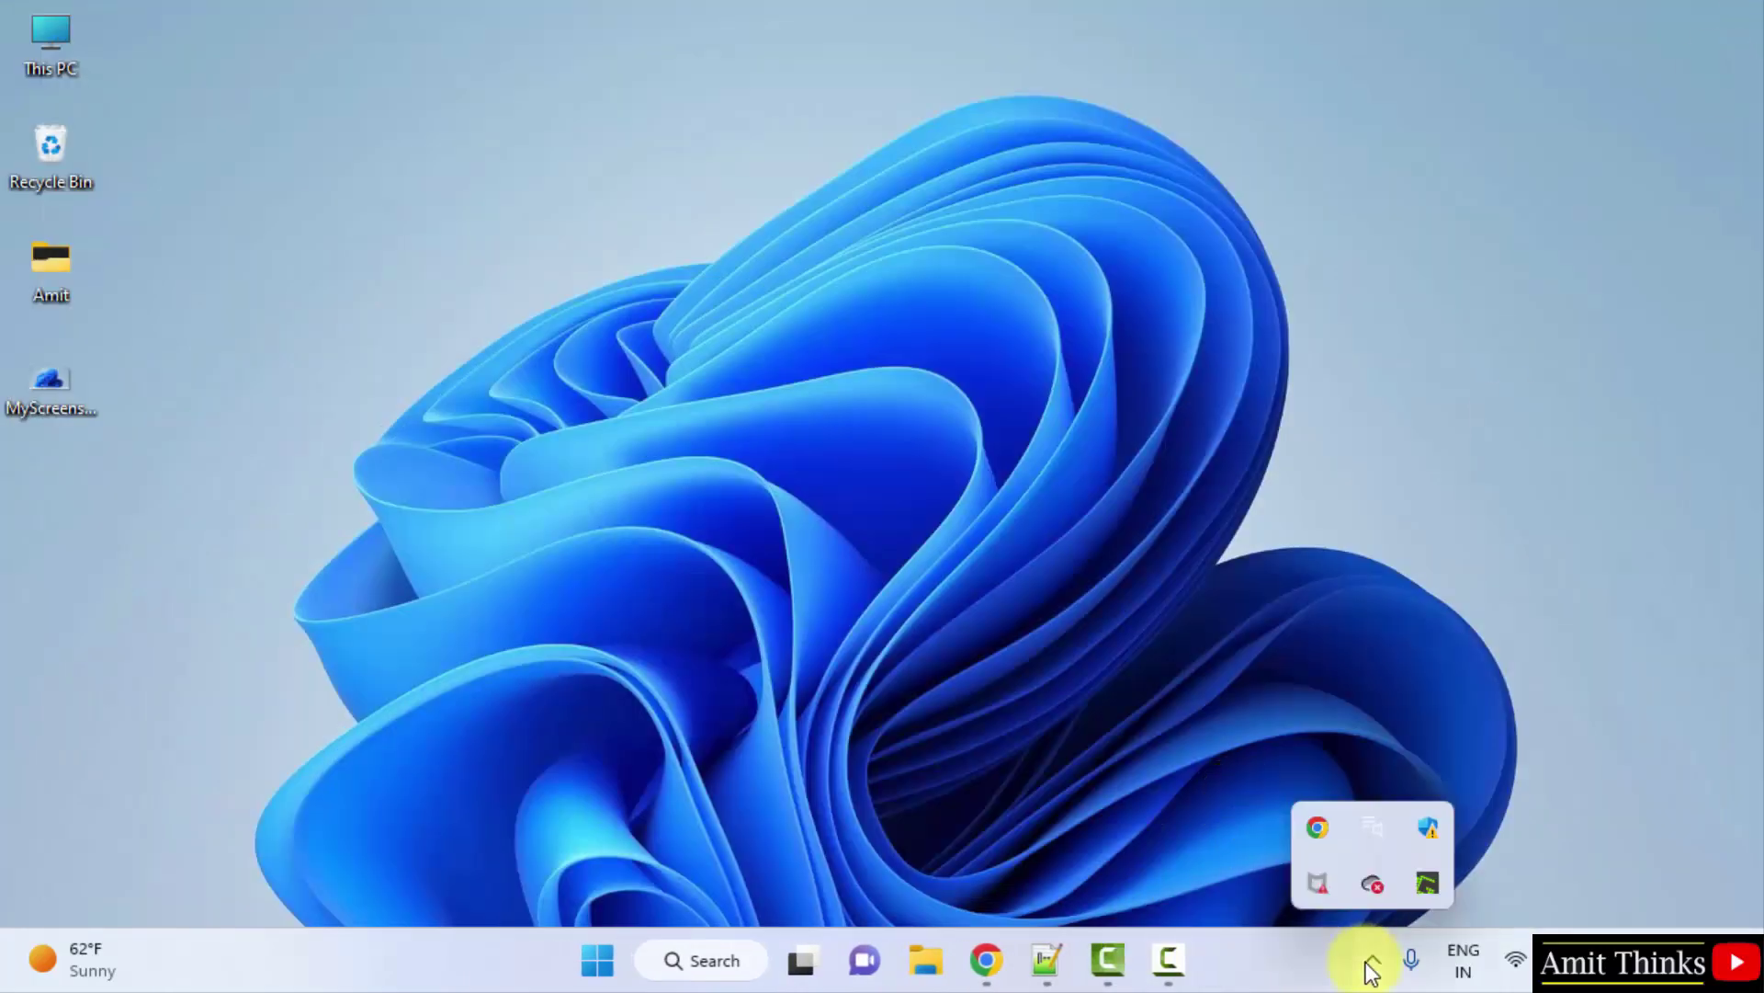
pyautogui.rightClick(1431, 895)
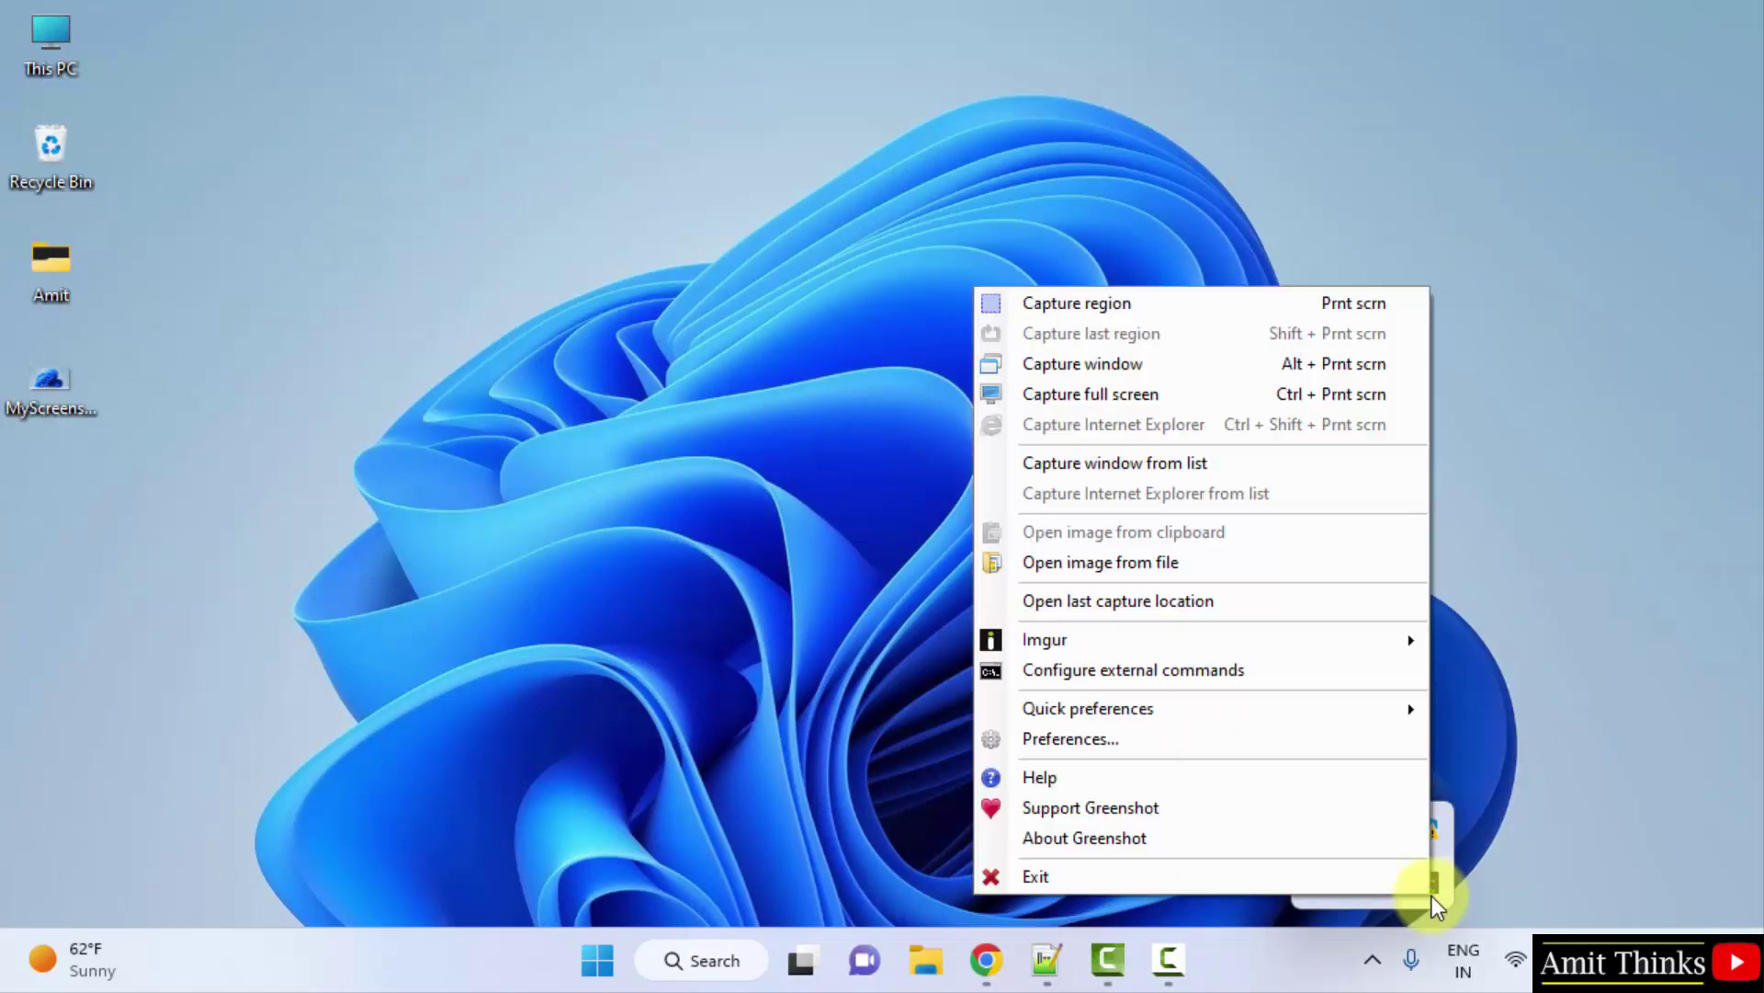